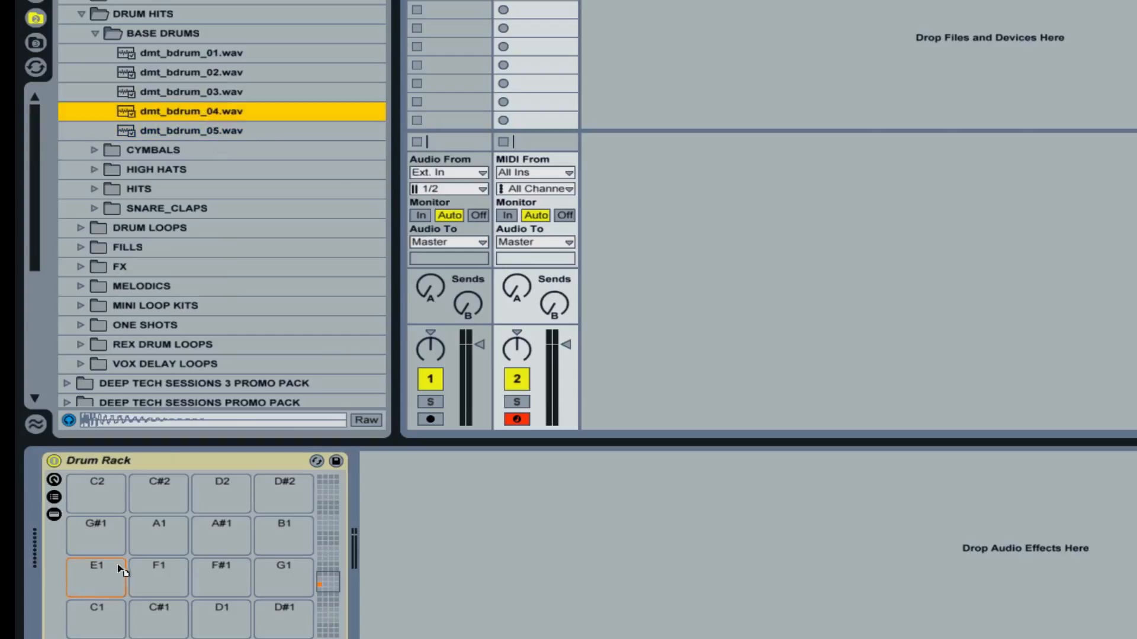
Step: Load dmt_bdrum_04.wav onto the Drum Rack's C1 pad, audition it and rename the pad Kick
{"action": "left_click", "coordinate": [93, 631]}
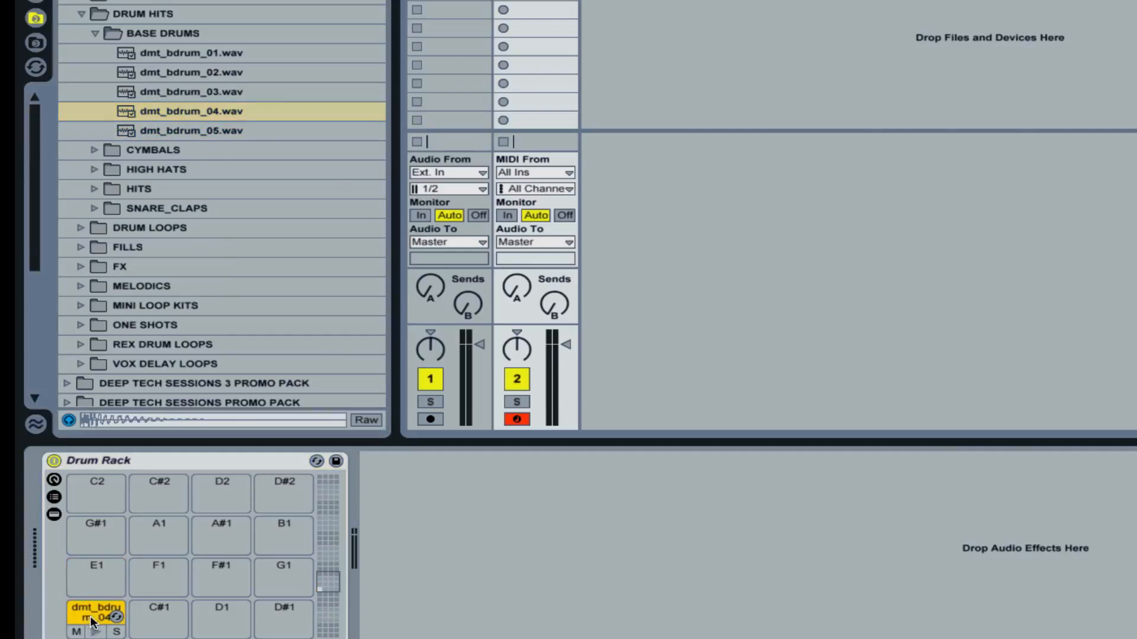
{"action": "left_click", "coordinate": [95, 632]}
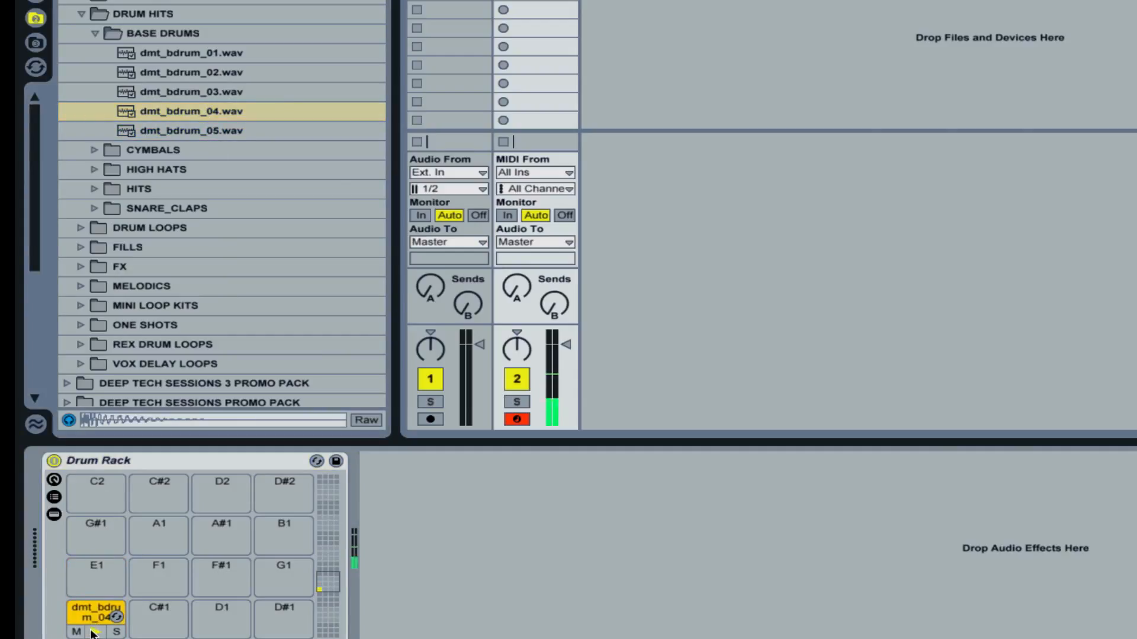
{"action": "key", "text": "ctrl+r"}
{"action": "type", "text": "Kick"}
{"action": "key", "text": "Return"}
Step: Audition the hit samples in the Progressions promo pack and load pro_hit_02.wav onto the G#1 pad
{"action": "left_click", "coordinate": [111, 34]}
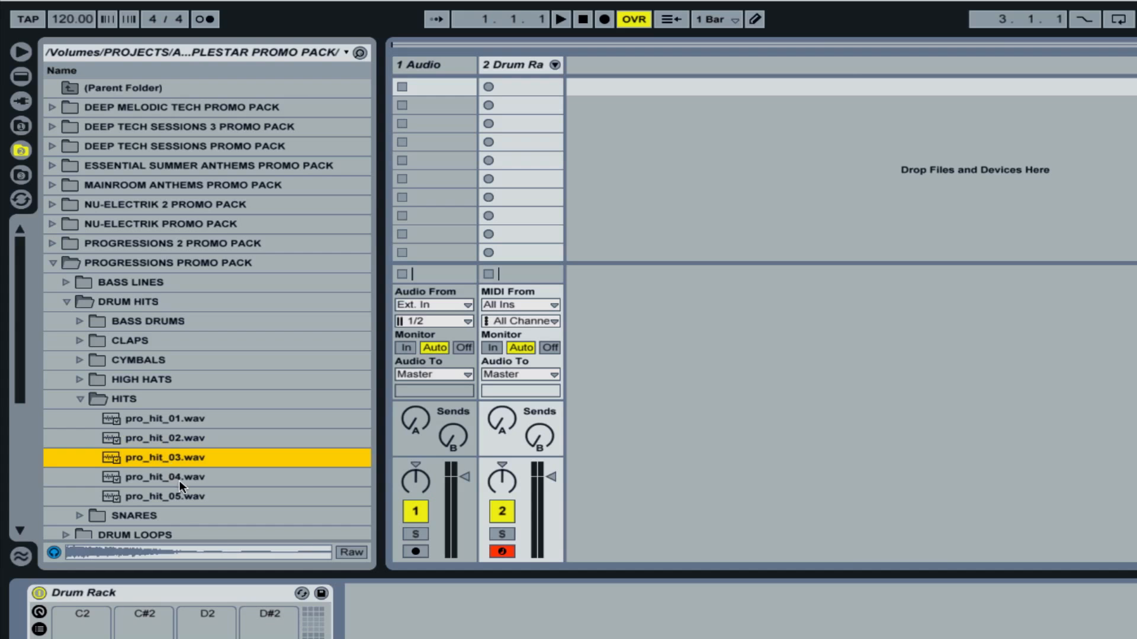
{"action": "left_click", "coordinate": [179, 478]}
{"action": "left_click", "coordinate": [180, 495]}
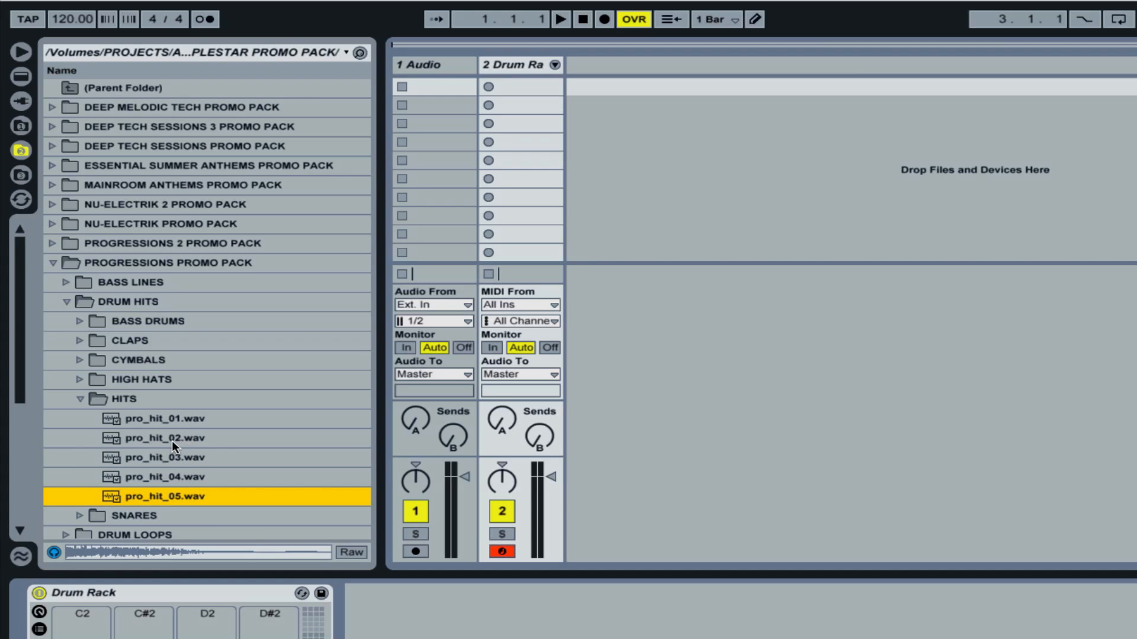
{"action": "left_click_drag", "start_coordinate": [158, 441], "coordinate": [91, 513]}
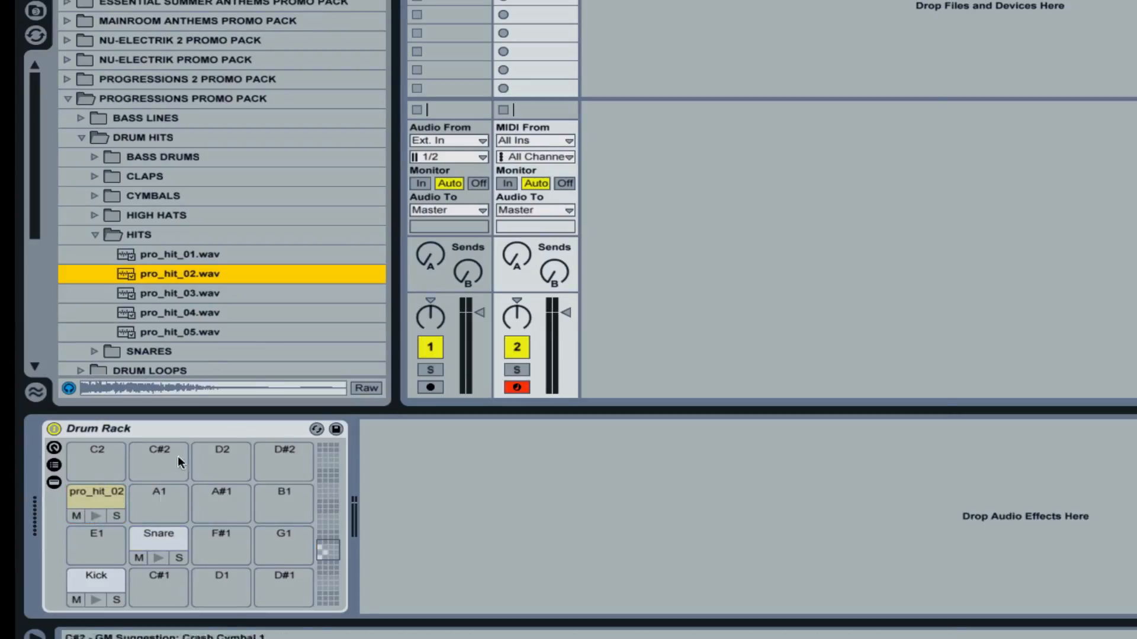
Step: Rename the G#1 pad holding pro_hit_02 as Glock
{"action": "left_click", "coordinate": [90, 502]}
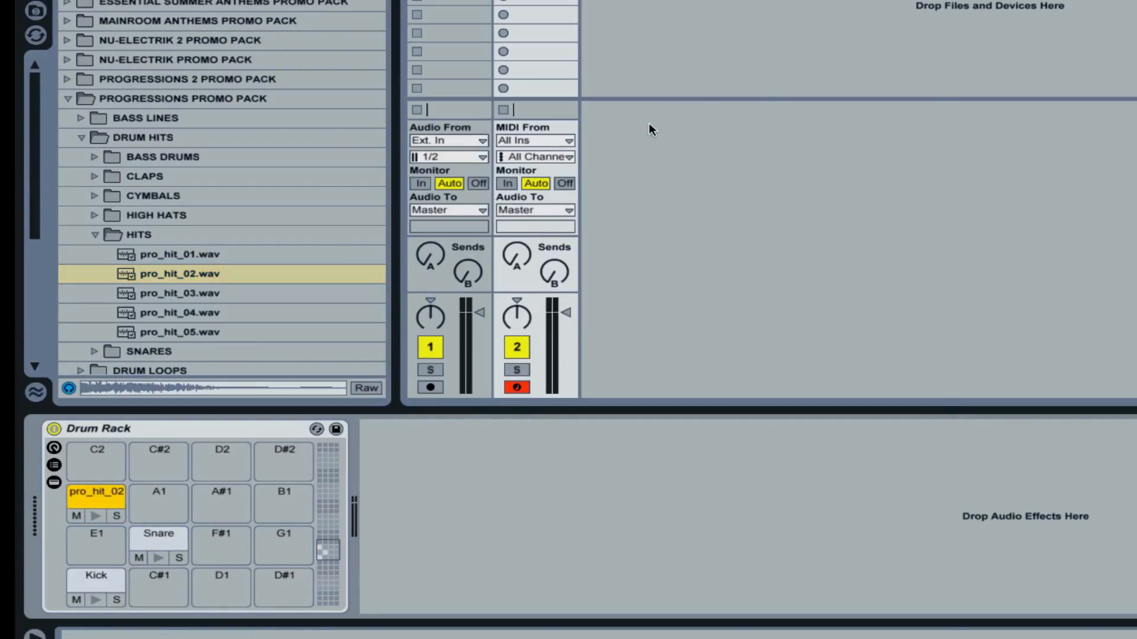
{"action": "key", "text": "ctrl+r"}
{"action": "type", "text": "Glock"}
{"action": "key", "text": "Return"}
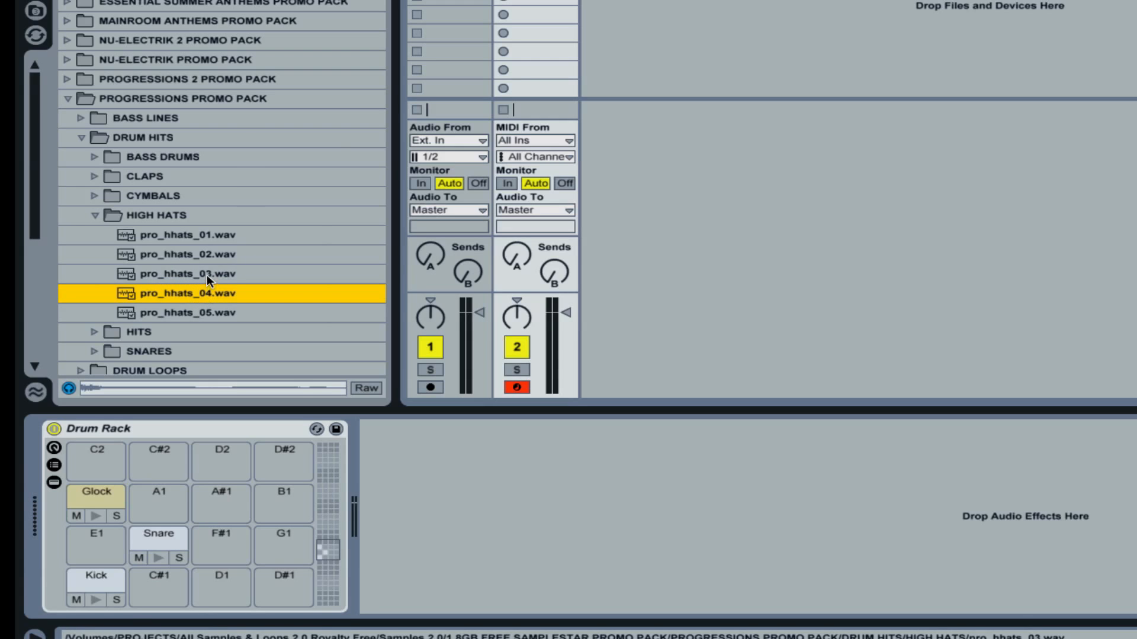
Step: Load pro_hhats_03.wav onto the C#2 pad and pro_hhats_04.wav onto D2, renaming the pads Closed Hat and Open Hat
{"action": "left_click_drag", "start_coordinate": [200, 278], "coordinate": [163, 462]}
{"action": "left_click_drag", "start_coordinate": [200, 293], "coordinate": [237, 463]}
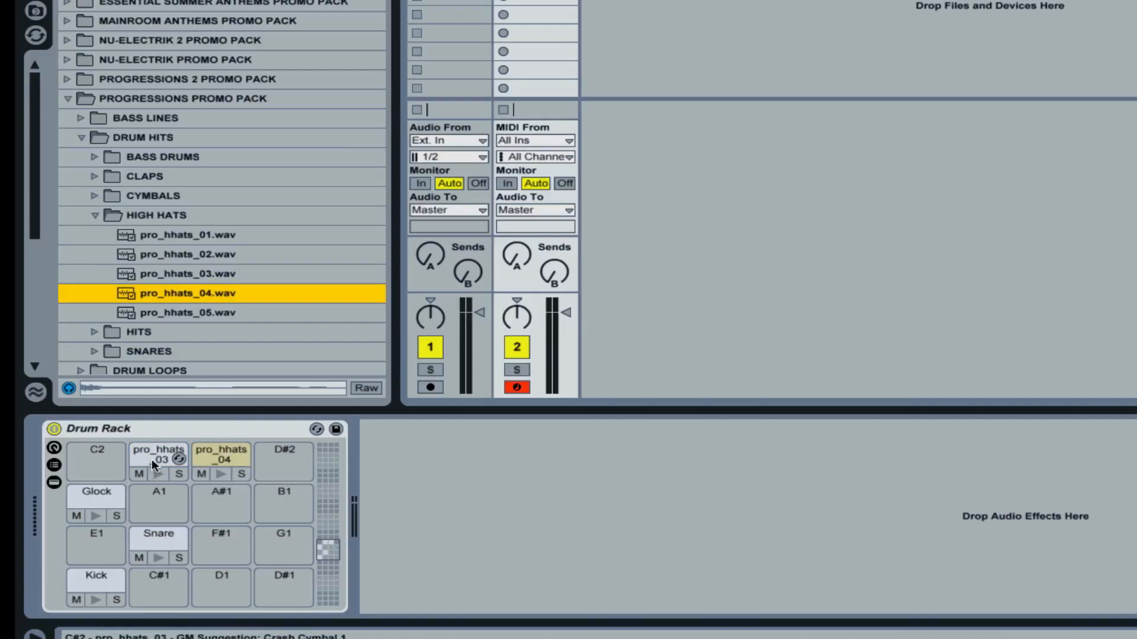
{"action": "left_click", "coordinate": [155, 457]}
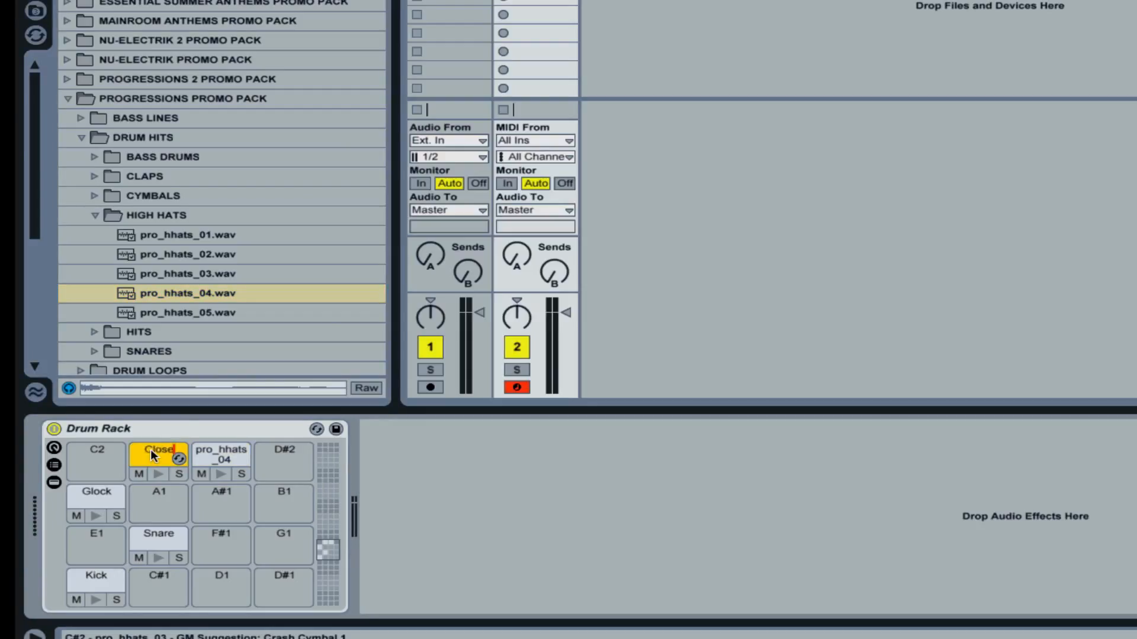
{"action": "left_click", "coordinate": [208, 443]}
{"action": "key", "text": "ctrl+r"}
{"action": "type", "text": "Open Hat"}
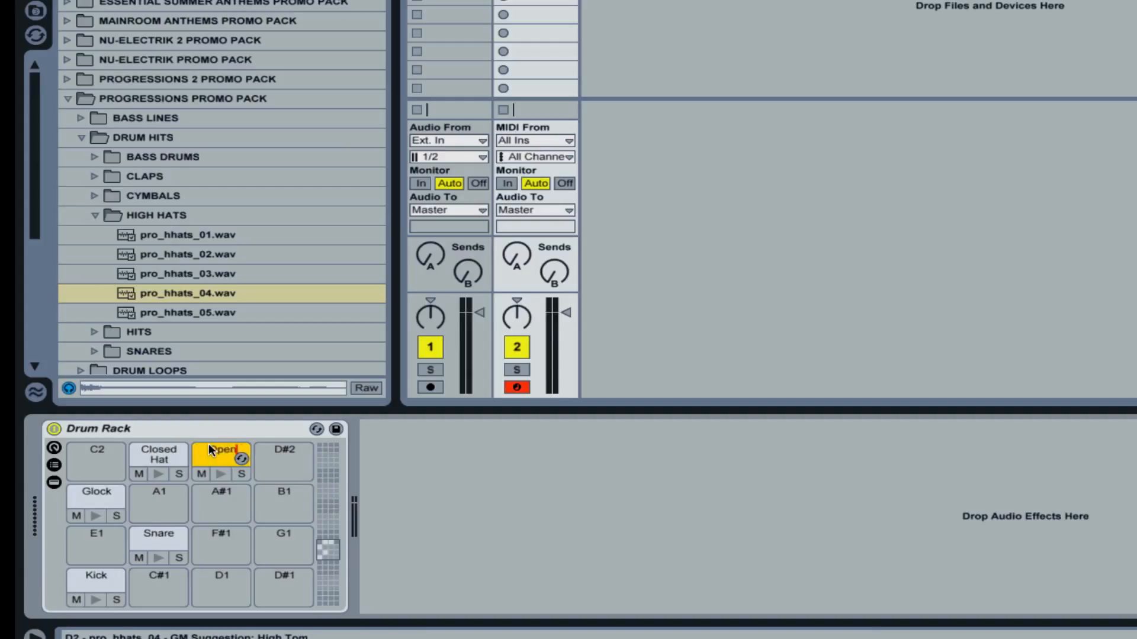
{"action": "key", "text": "Return"}
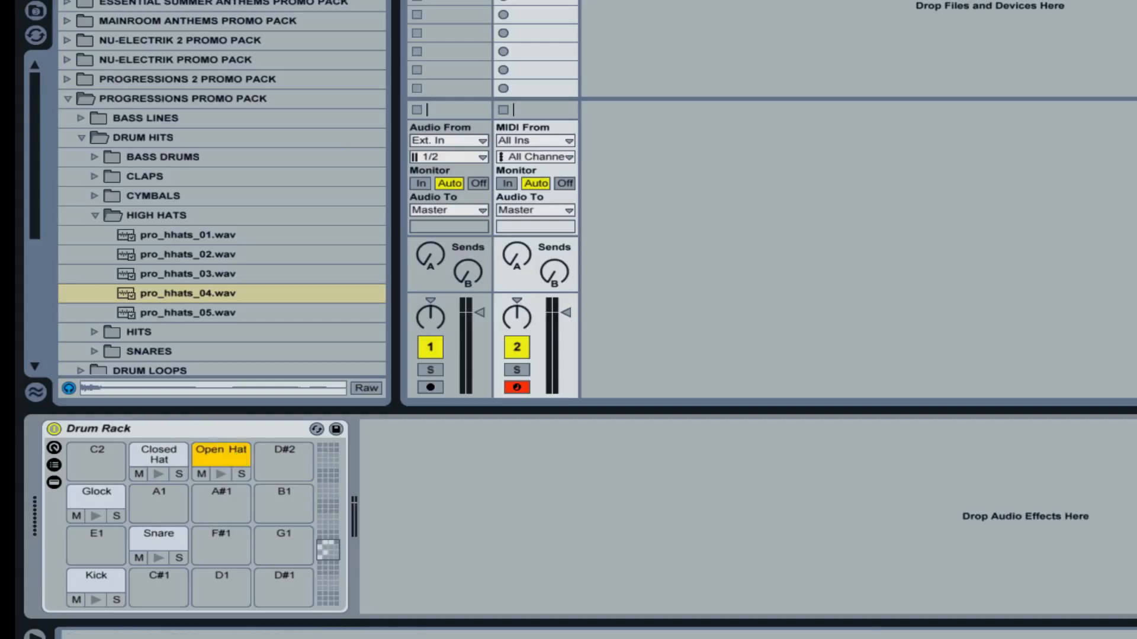
Step: Collapse the Progressions promo pack and open the cymbals folder in the Deep Melodic Tech promo pack's drum hits
{"action": "left_click", "coordinate": [88, 211]}
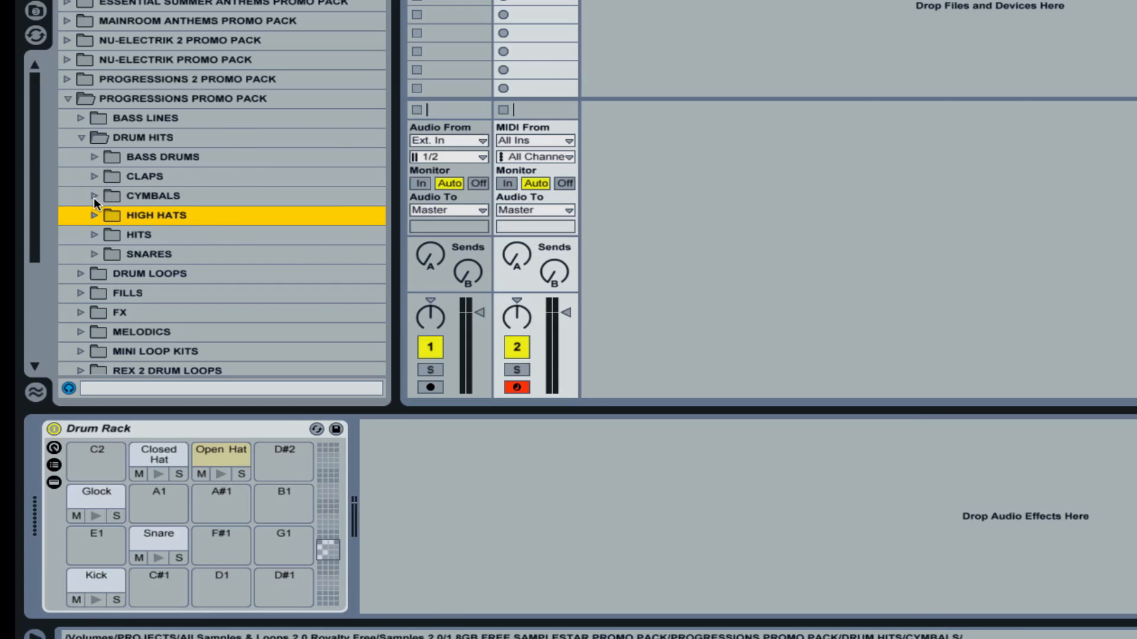
{"action": "left_click", "coordinate": [71, 97]}
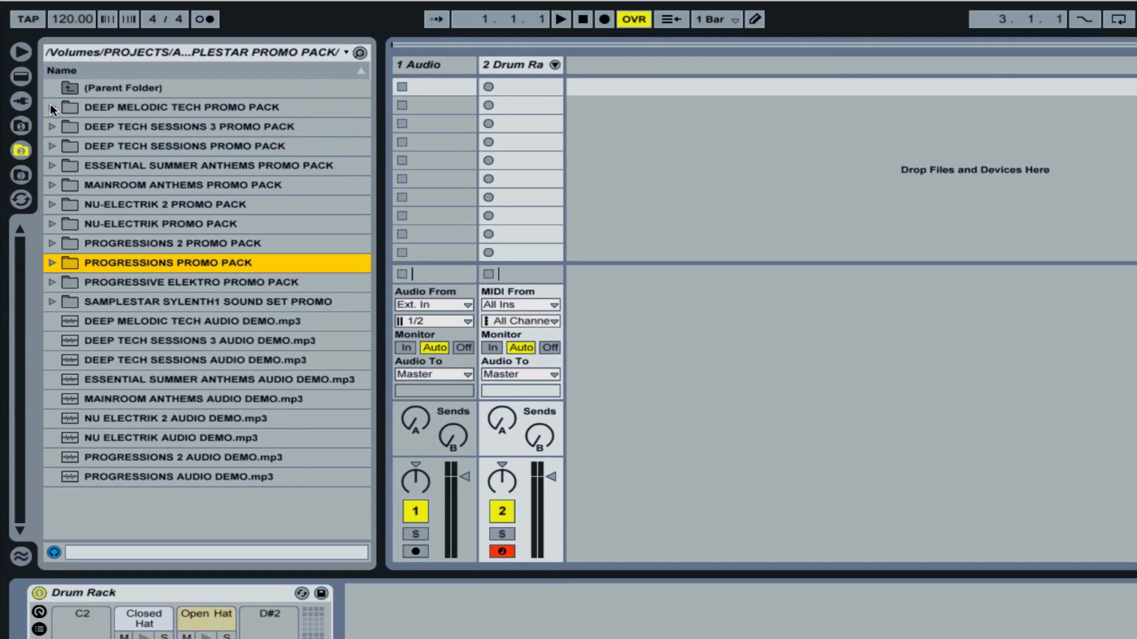
{"action": "left_click", "coordinate": [52, 107]}
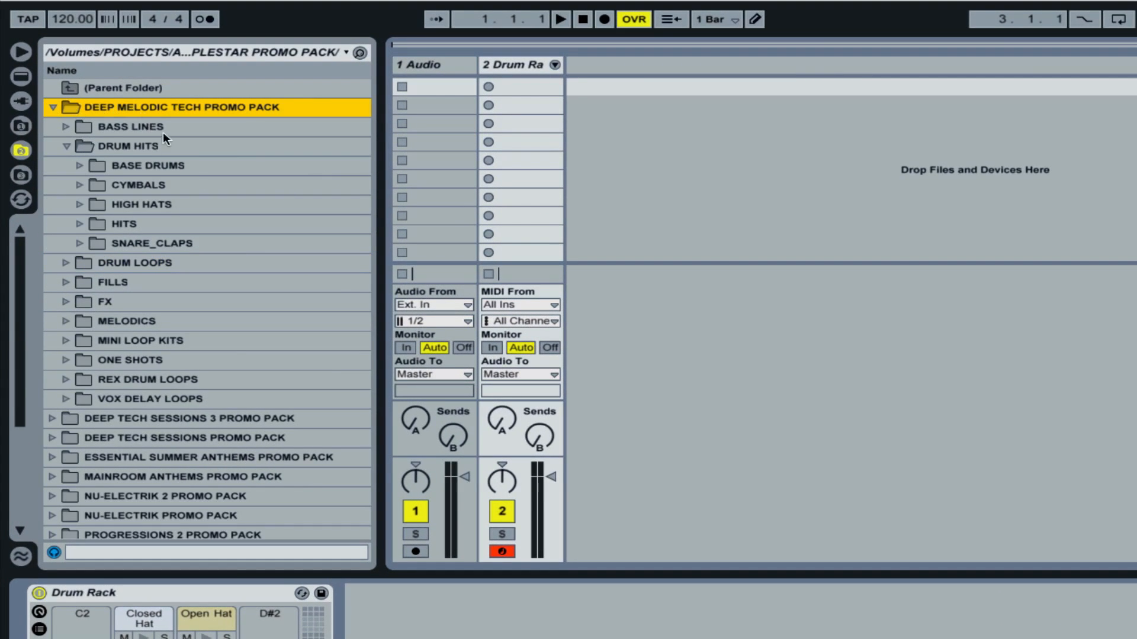
{"action": "left_click", "coordinate": [80, 185]}
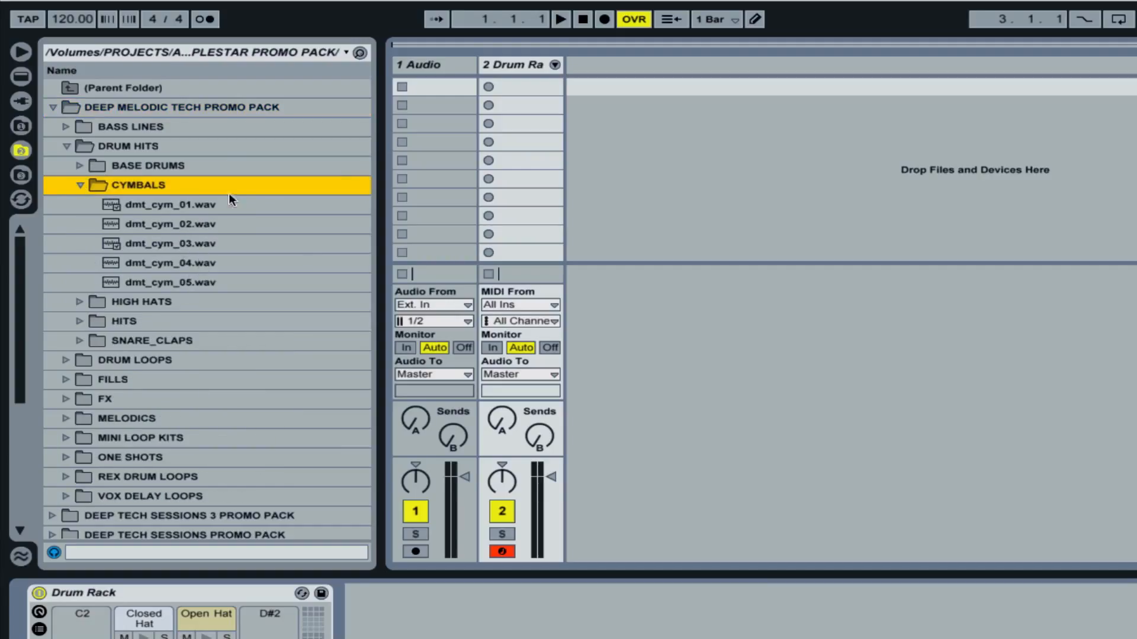
Step: Audition the dmt_cym samples 01 to 05 and load dmt_cym_02.wav onto the Drum Rack's C2 pad
{"action": "left_click", "coordinate": [215, 224]}
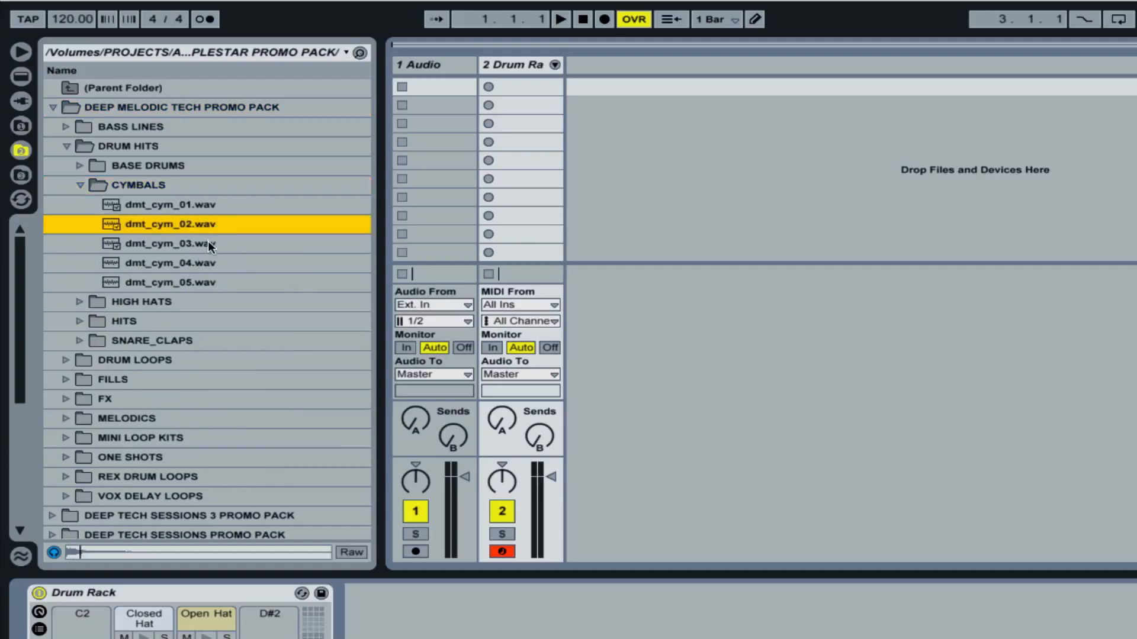
{"action": "left_click", "coordinate": [209, 243]}
{"action": "left_click", "coordinate": [207, 262]}
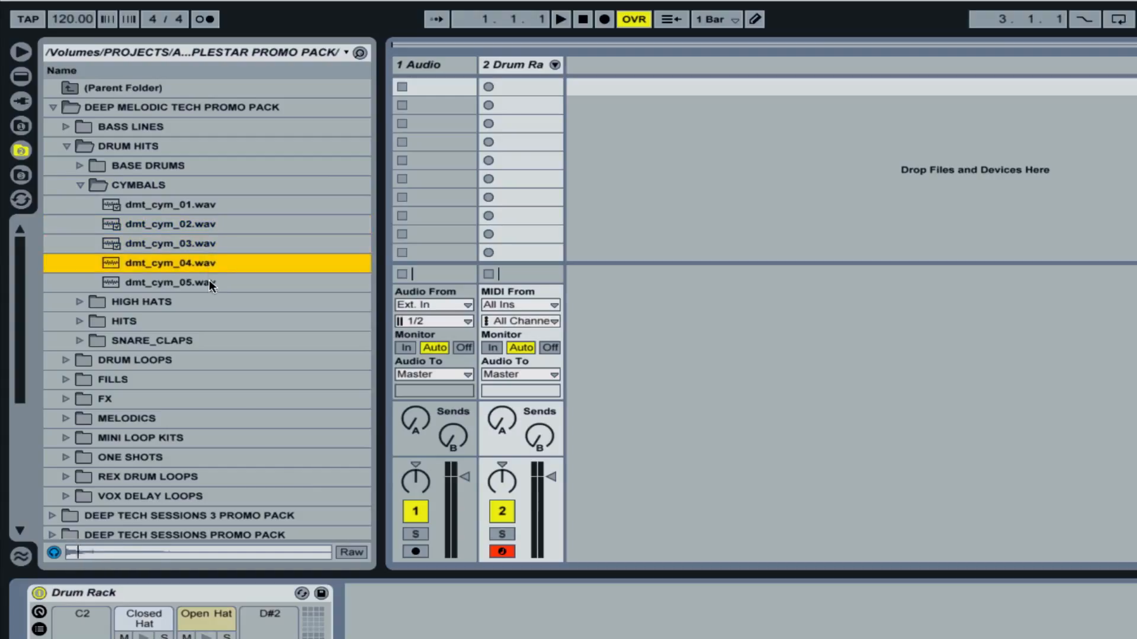
{"action": "left_click", "coordinate": [209, 281]}
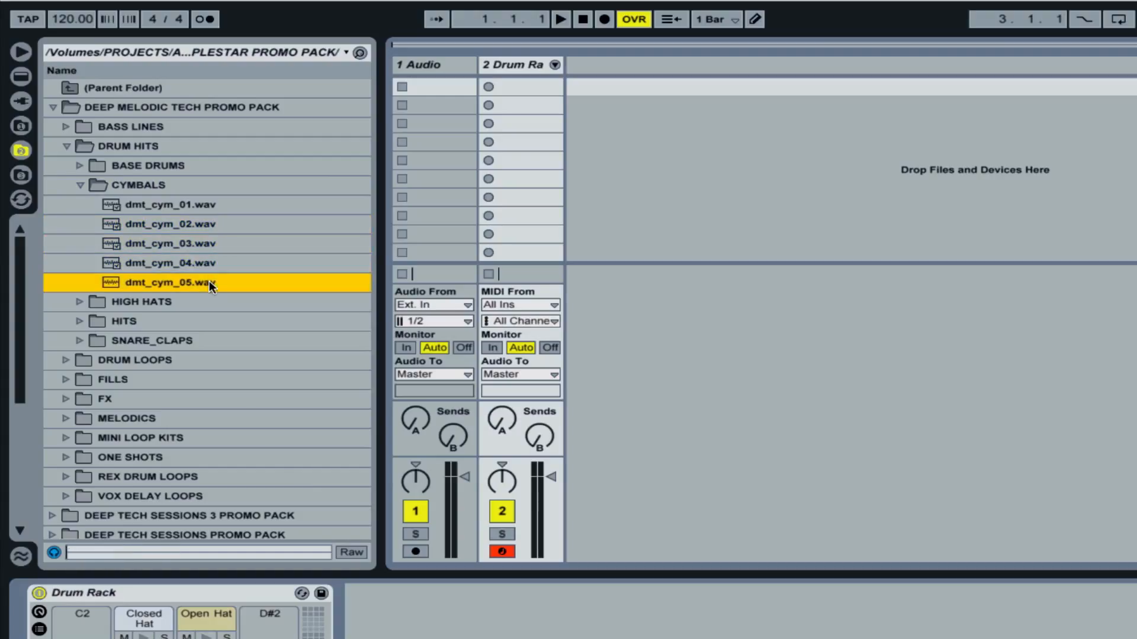
{"action": "left_click", "coordinate": [166, 202]}
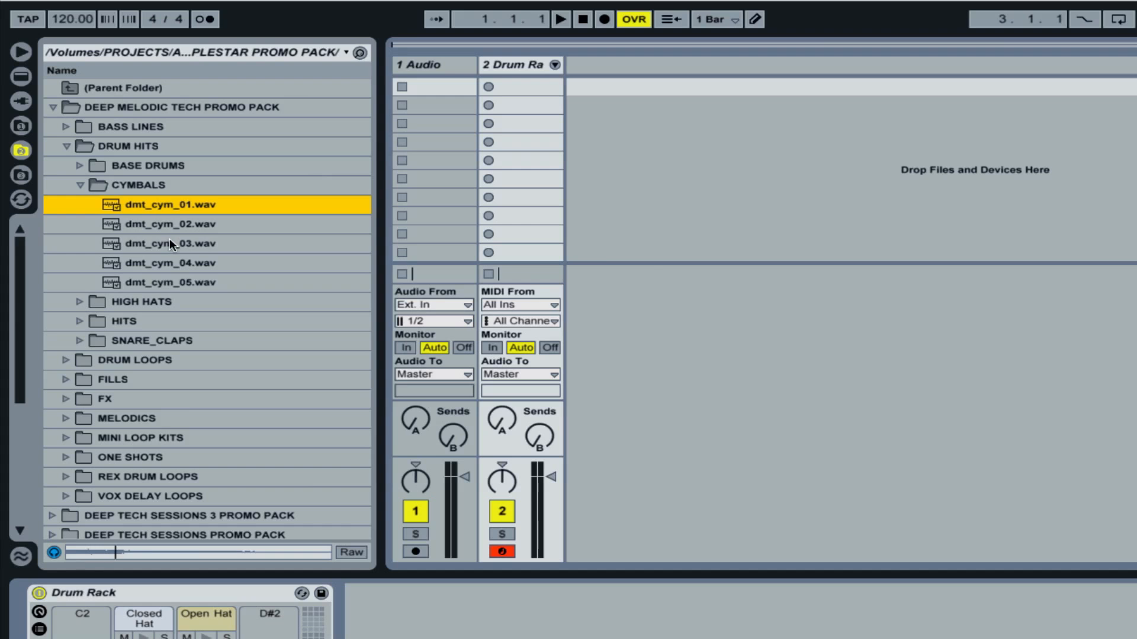
{"action": "left_click", "coordinate": [169, 240]}
{"action": "left_click", "coordinate": [169, 229]}
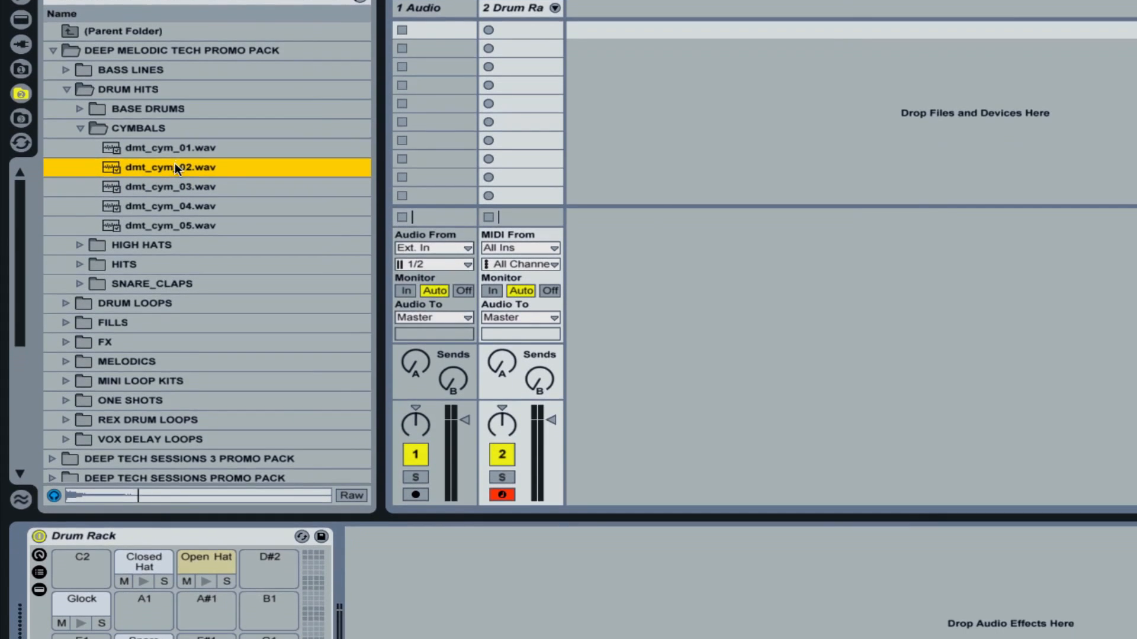
{"action": "left_click_drag", "start_coordinate": [176, 217], "coordinate": [73, 620]}
{"action": "left_click_drag", "start_coordinate": [74, 567], "coordinate": [83, 568]}
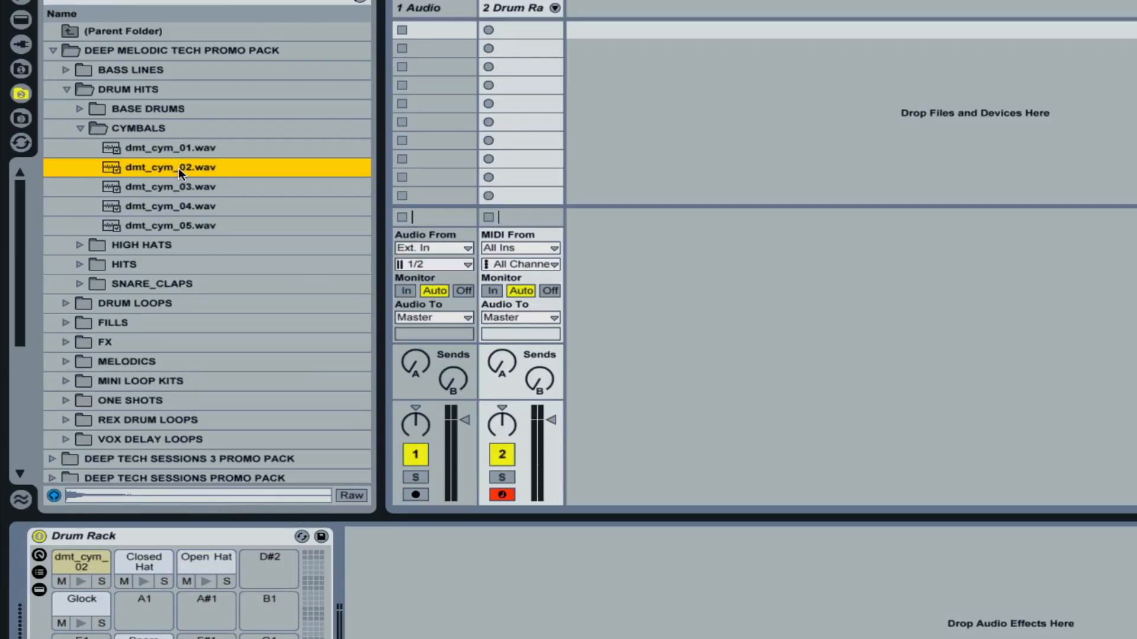
Step: Place dmt_cym_02.wav in the first clip slot of the 1 Audio track and reverse its sample
{"action": "left_click_drag", "start_coordinate": [321, 89], "coordinate": [457, 33]}
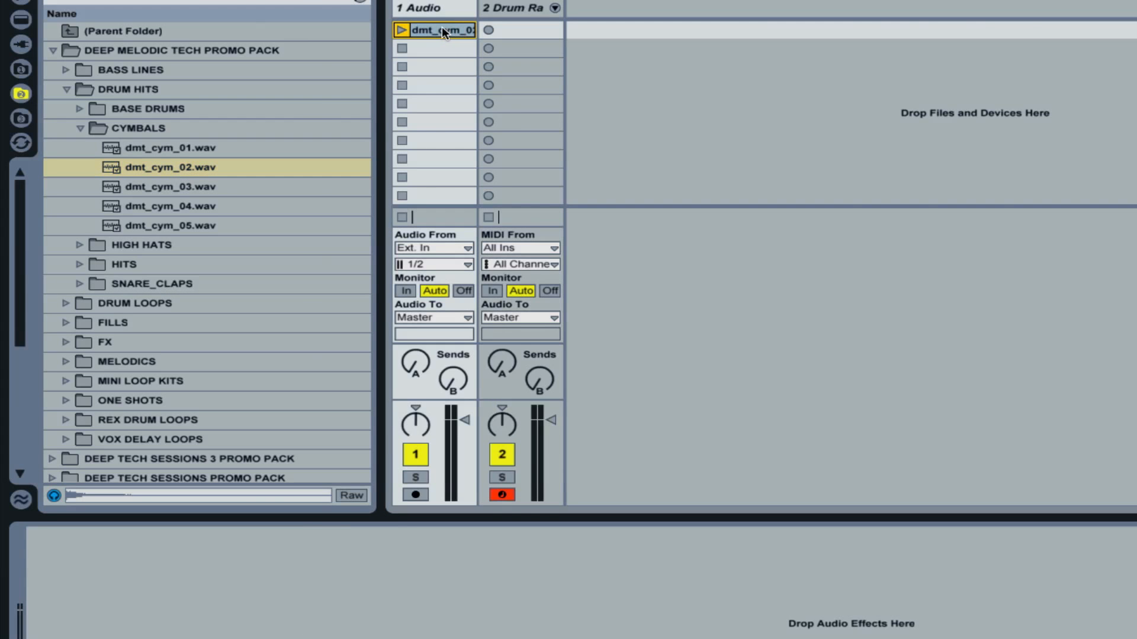
{"action": "double_click", "coordinate": [440, 26]}
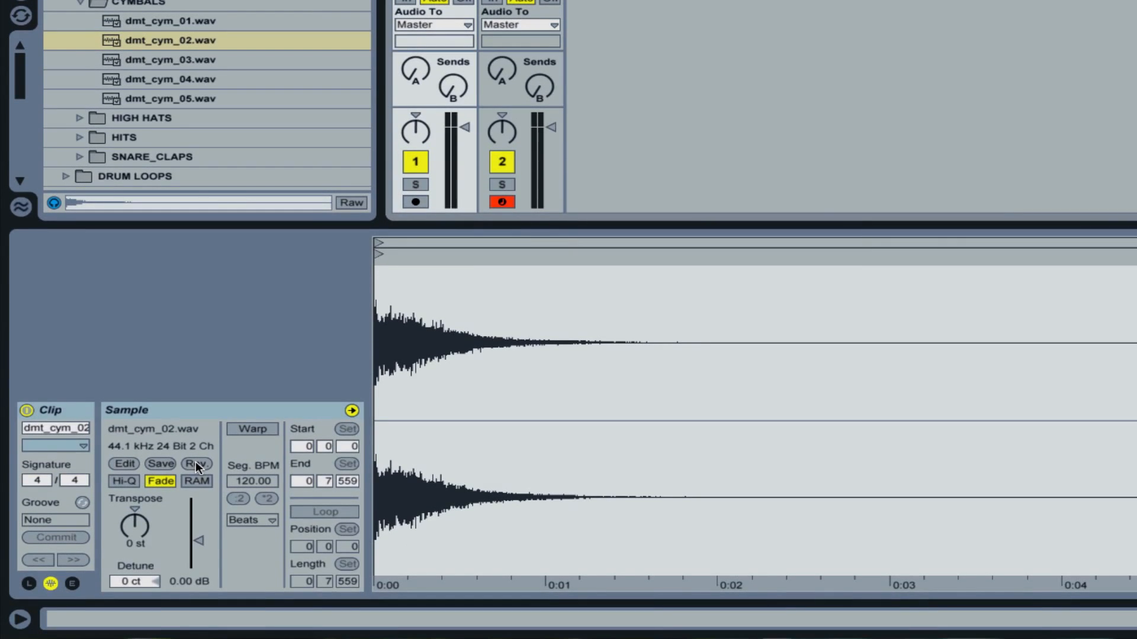
{"action": "left_click", "coordinate": [196, 589]}
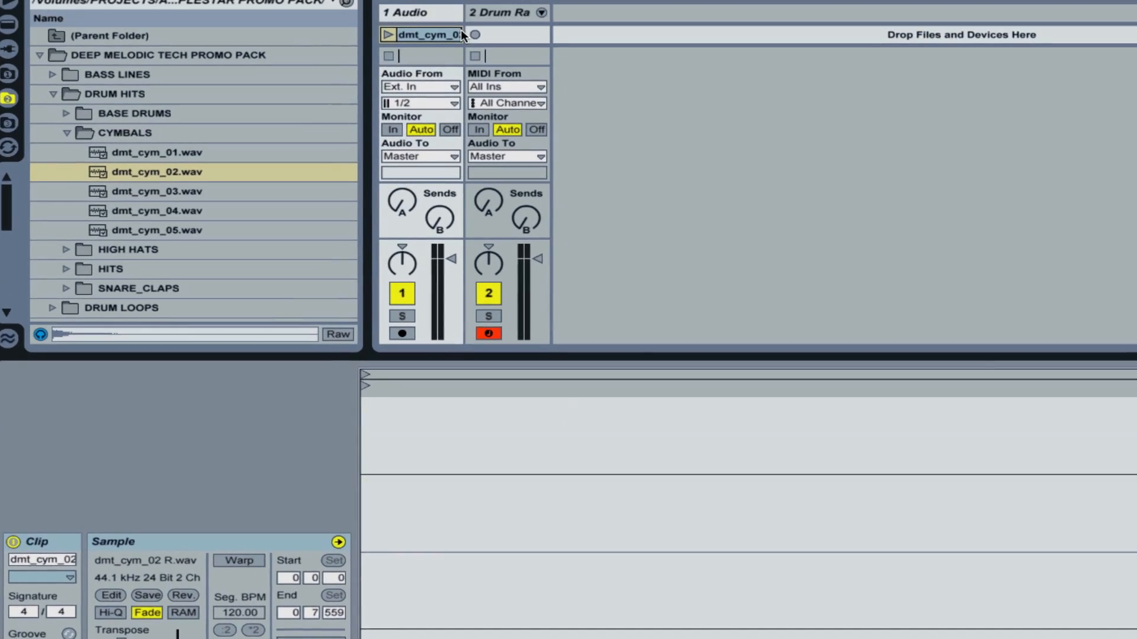
Step: Load the reversed cymbal clip from the audio track onto the Drum Rack's D#2 pad and rename it Rev Cymbal
{"action": "left_click", "coordinate": [484, 26]}
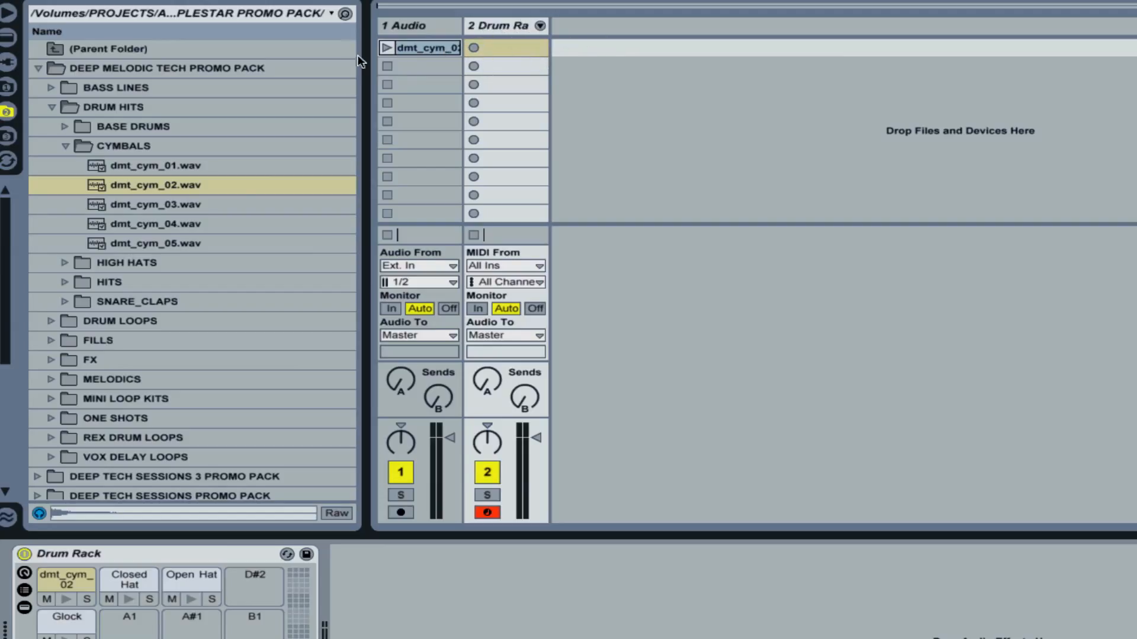
{"action": "left_click_drag", "start_coordinate": [400, 51], "coordinate": [262, 577]}
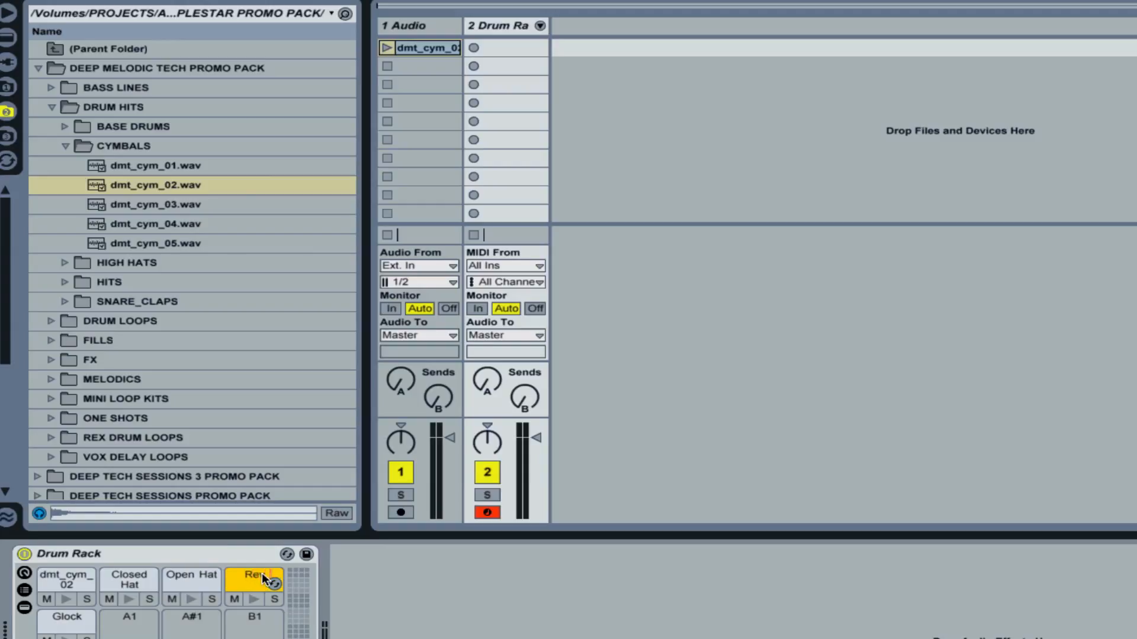
{"action": "type", "text": "v Cymbal"}
Step: Rename the C2 pad holding dmt_cym_02 as Cybal
{"action": "left_click", "coordinate": [65, 591]}
{"action": "key", "text": "ctrl+r"}
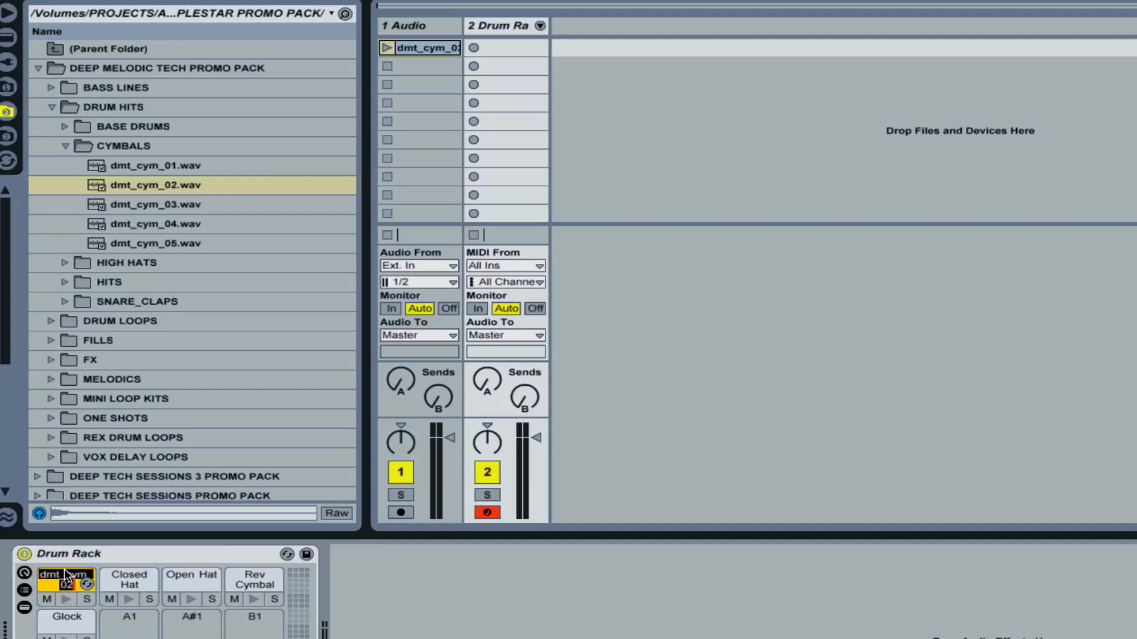
{"action": "type", "text": "Cymbal"}
Step: Delete the 1 Audio track and collapse the Deep Melodic Tech pack's drum hits folder
{"action": "left_click", "coordinate": [415, 26]}
{"action": "key", "text": "Delete"}
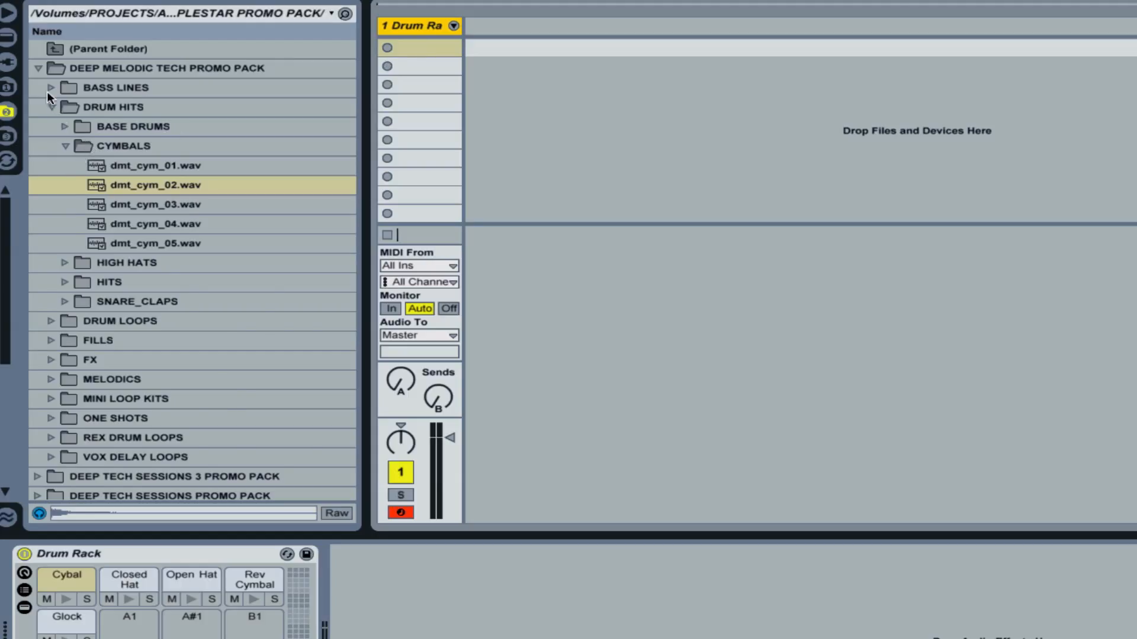
{"action": "left_click", "coordinate": [51, 107]}
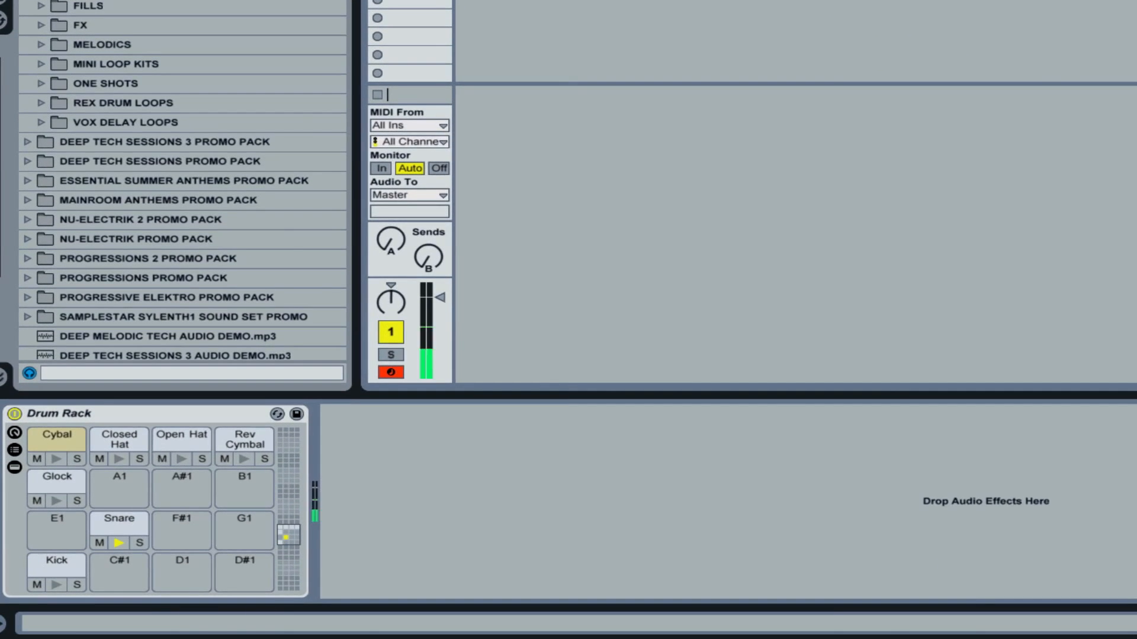
Step: Show the Snare pad's sampler settings and set Sustain to -inf dB and Decay to about 347 ms
{"action": "left_click", "coordinate": [118, 521]}
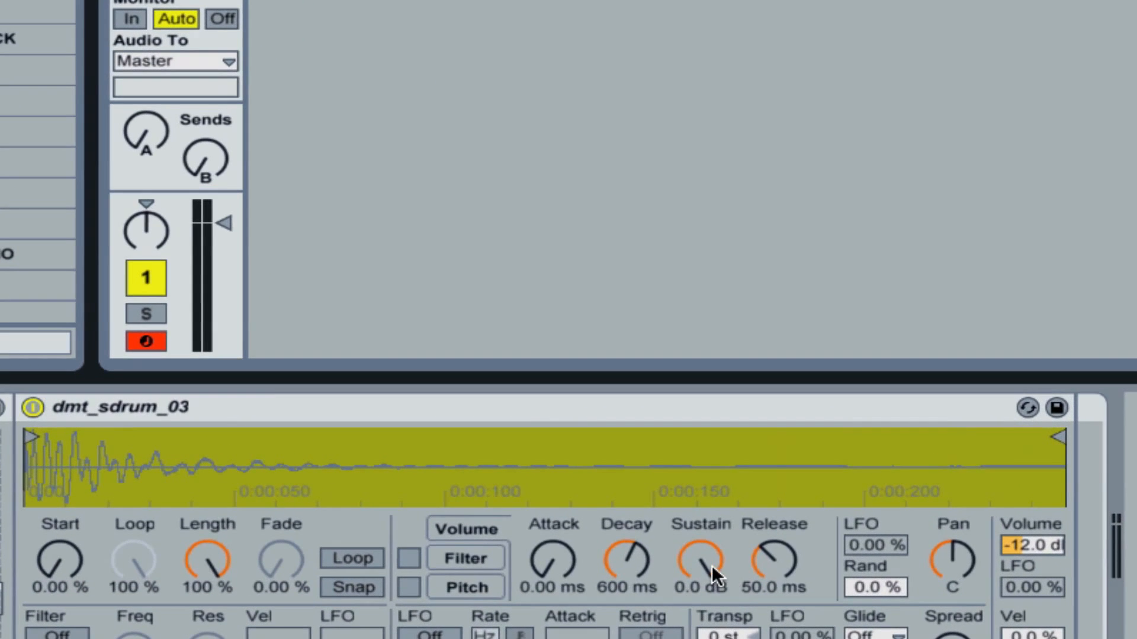
{"action": "left_click_drag", "start_coordinate": [748, 514], "coordinate": [748, 550]}
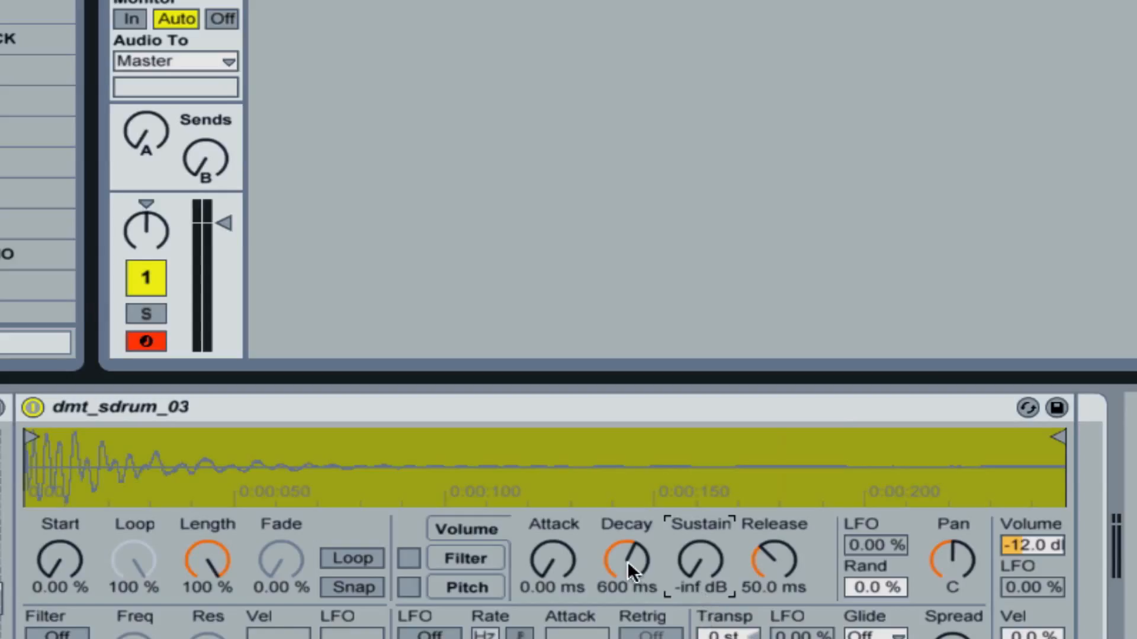
{"action": "left_click_drag", "start_coordinate": [628, 561], "coordinate": [628, 586]}
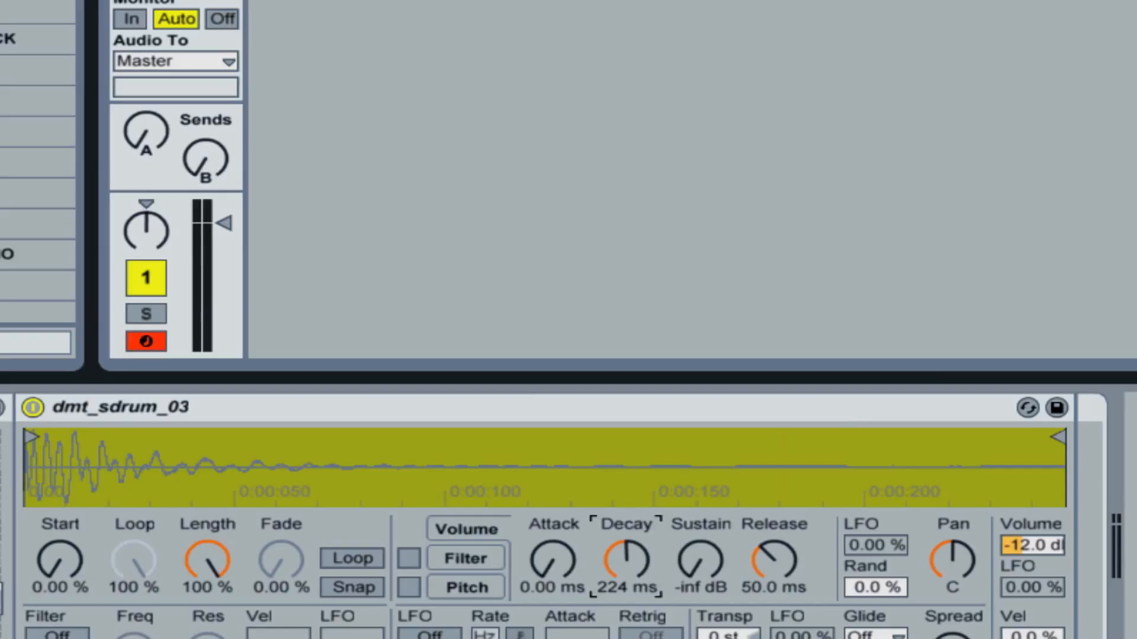
{"action": "mouse_move", "coordinate": [627, 559]}
{"action": "left_mouse_down"}
{"action": "mouse_move", "coordinate": [626, 586]}
{"action": "mouse_move", "coordinate": [627, 542]}
{"action": "left_mouse_up"}
Step: Set the snare sampler's Spread to 50% and copy that value to its sibling samplers
{"action": "left_click_drag", "start_coordinate": [953, 637], "coordinate": [953, 631]}
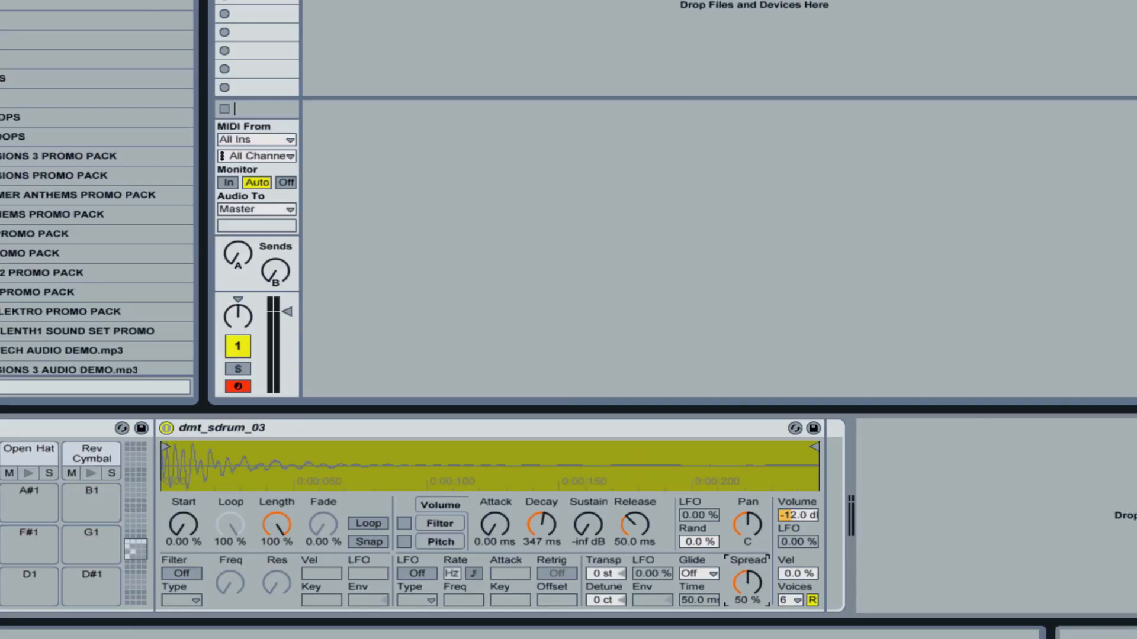
{"action": "right_click", "coordinate": [745, 587]}
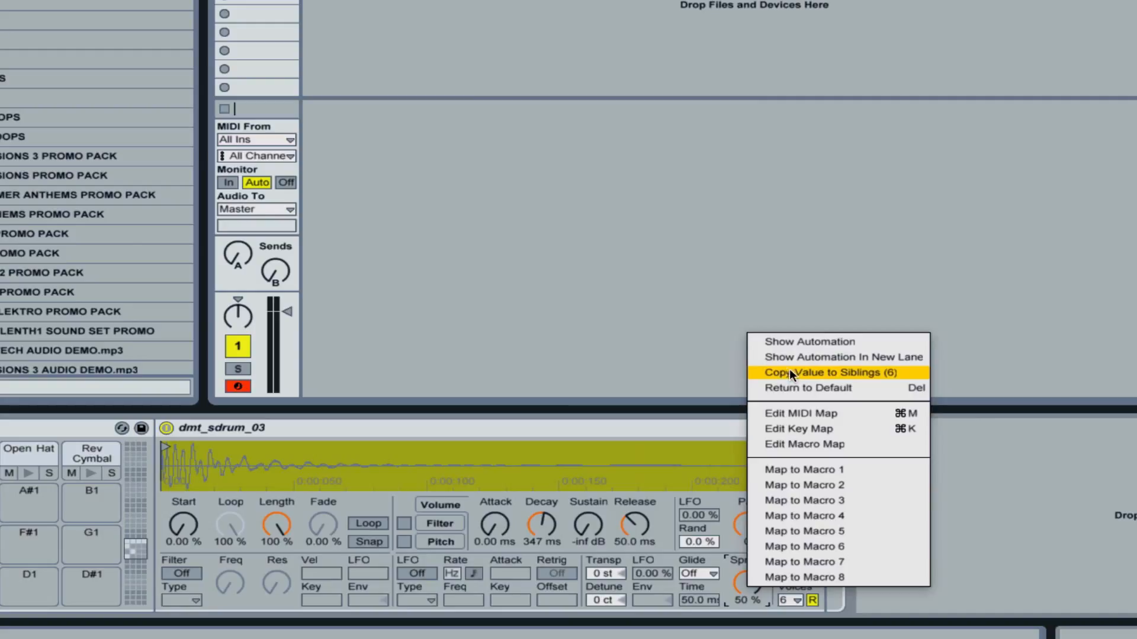
{"action": "left_click", "coordinate": [843, 373]}
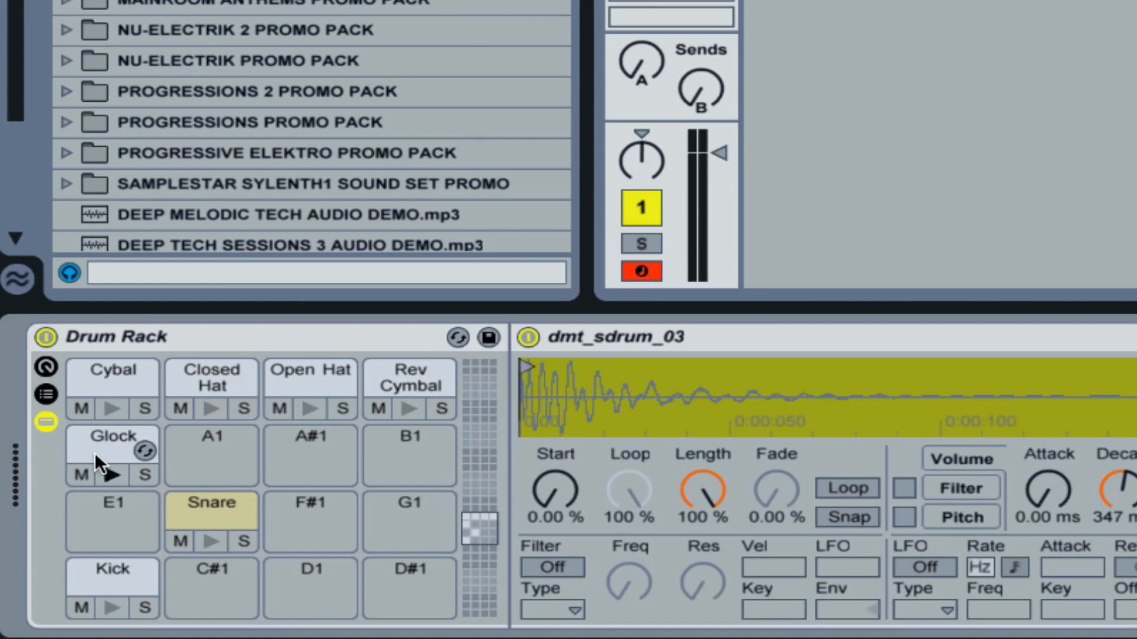
Step: Inspect the sampler settings of the Glock and Open Hat pads
{"action": "left_click", "coordinate": [94, 452]}
{"action": "left_click", "coordinate": [297, 386]}
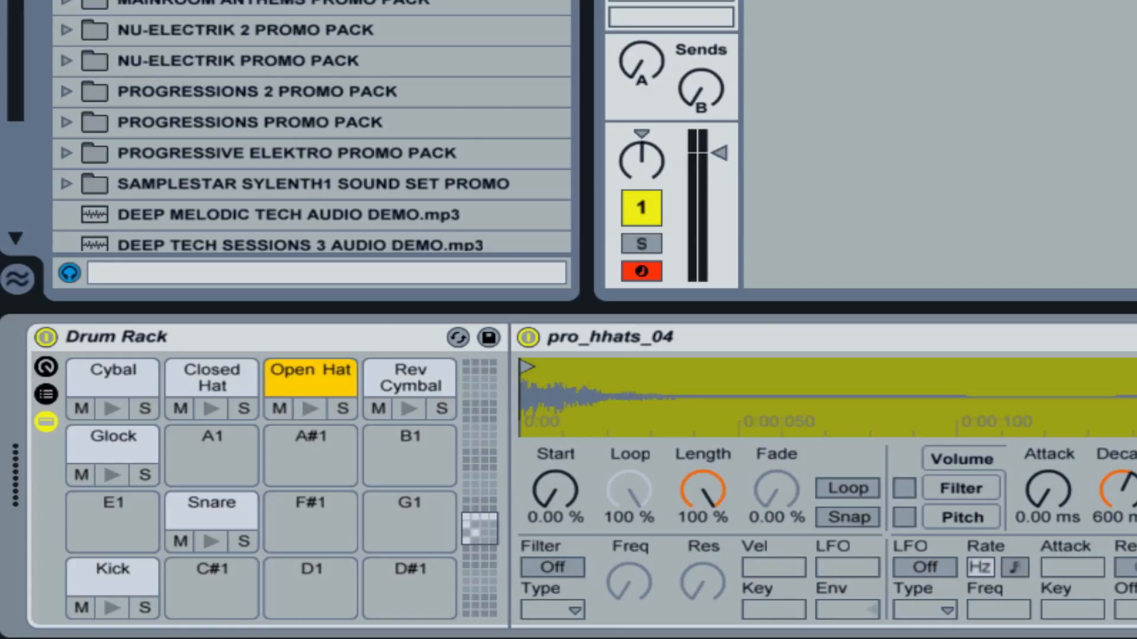
Step: Load a Ping Pong Delay from the Live Devices onto return track A
{"action": "left_click", "coordinate": [1119, 177]}
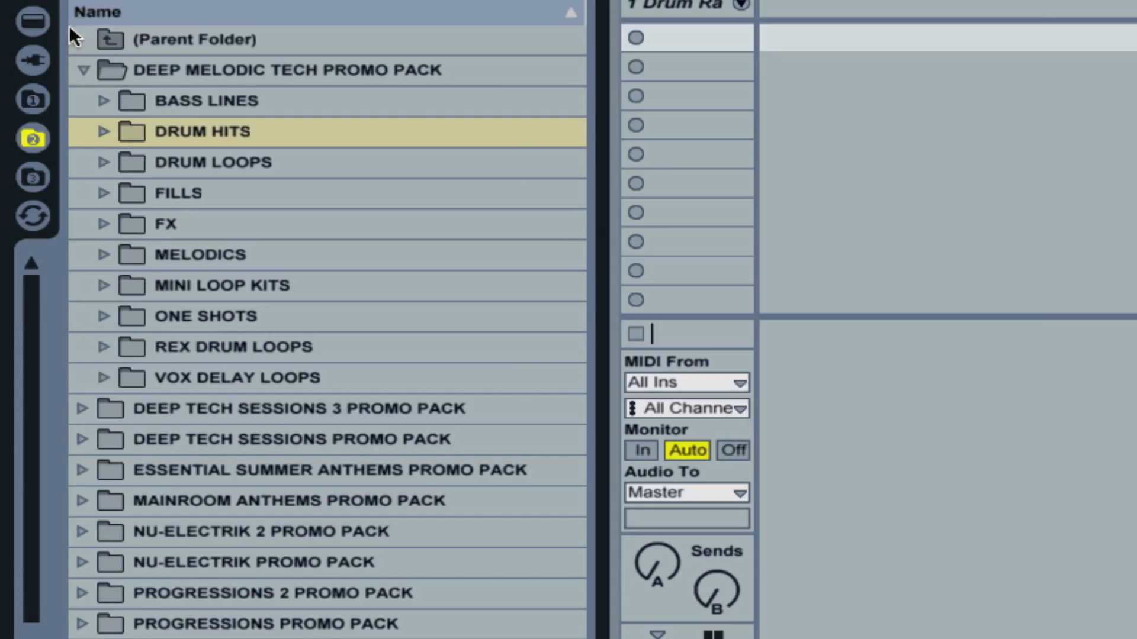
{"action": "left_click", "coordinate": [32, 17]}
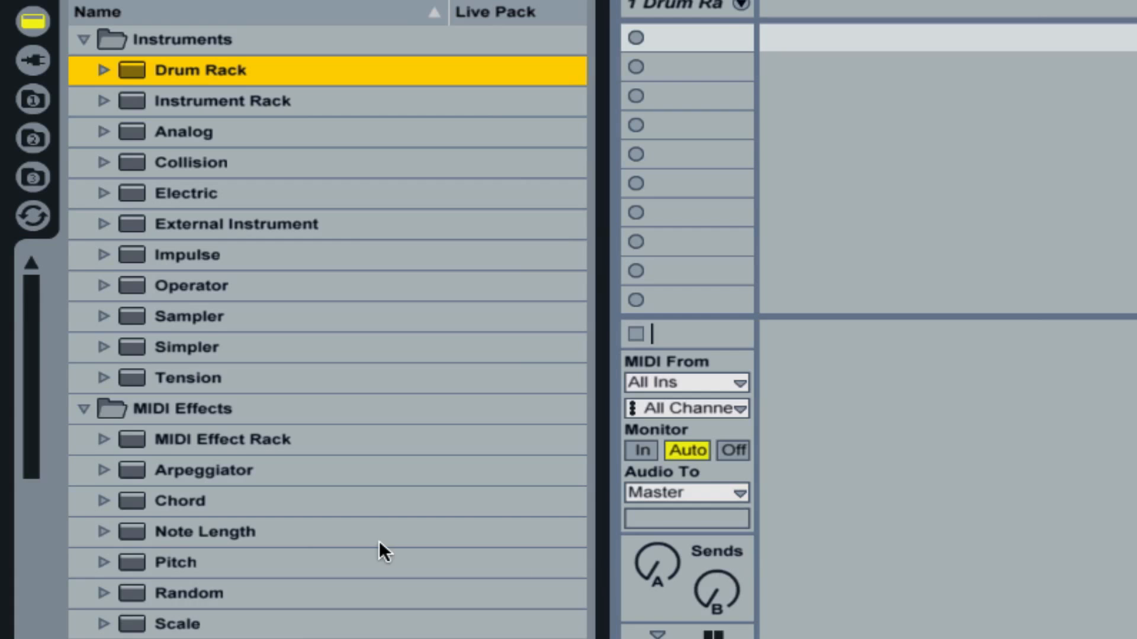
{"action": "scroll", "coordinate": [379, 541], "scroll_direction": "down", "scroll_amount": 15}
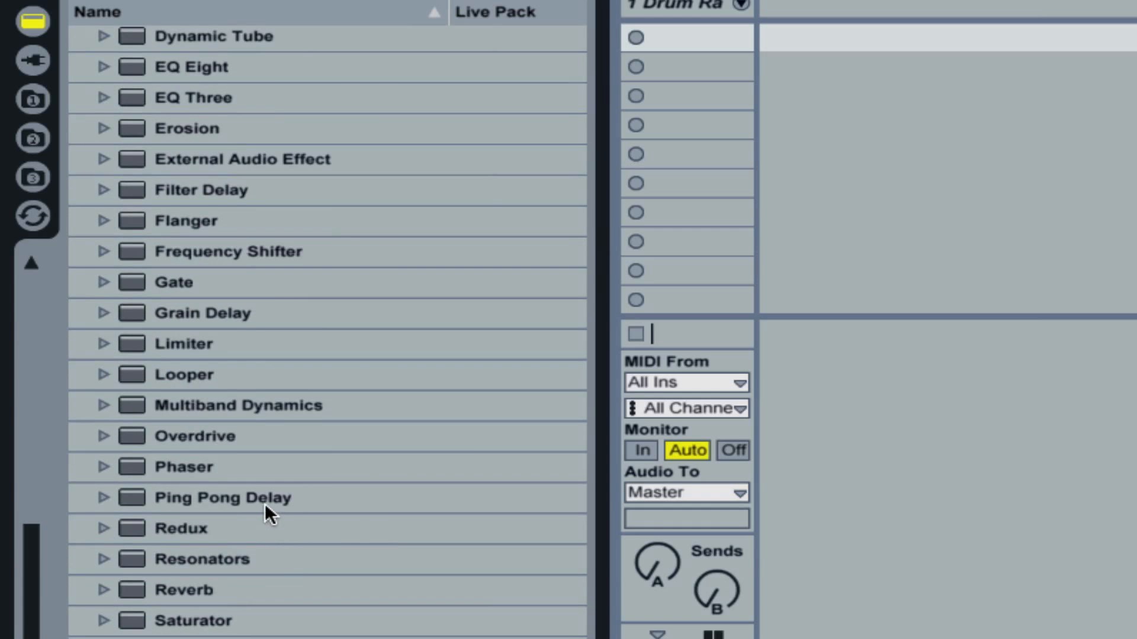
{"action": "left_click", "coordinate": [265, 503]}
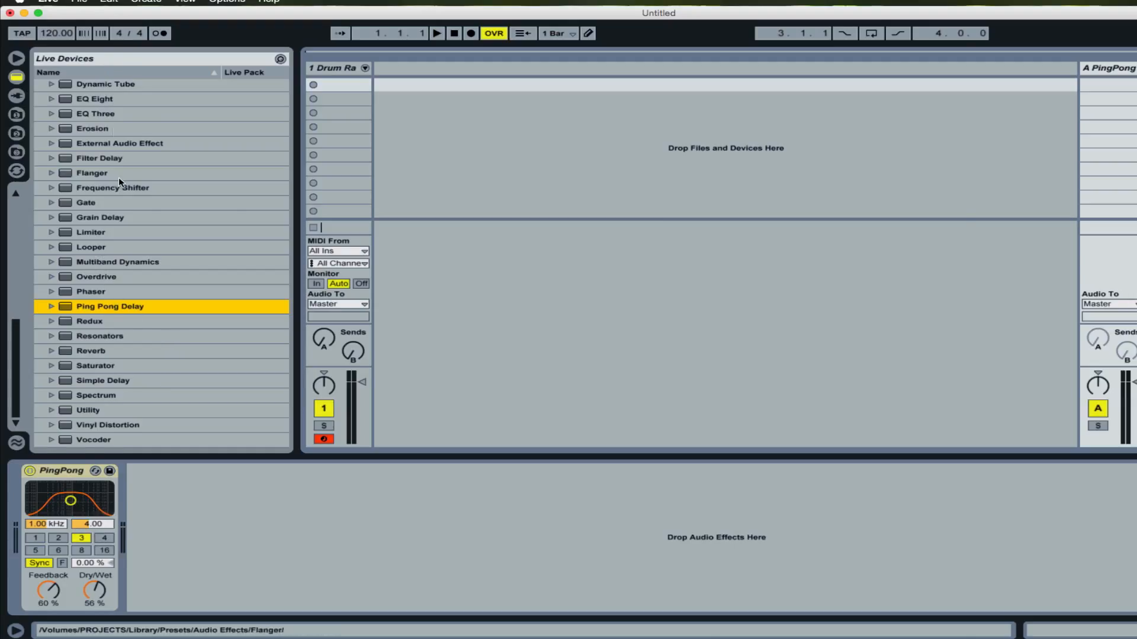
Step: Add a Compressor after the Ping Pong Delay and set Threshold to about -20.8 dB and Attack to about 0.11 ms
{"action": "scroll", "coordinate": [118, 177], "scroll_direction": "up", "scroll_amount": 3}
{"action": "left_click_drag", "start_coordinate": [107, 155], "coordinate": [279, 509]}
{"action": "left_click_drag", "start_coordinate": [210, 498], "coordinate": [210, 522]}
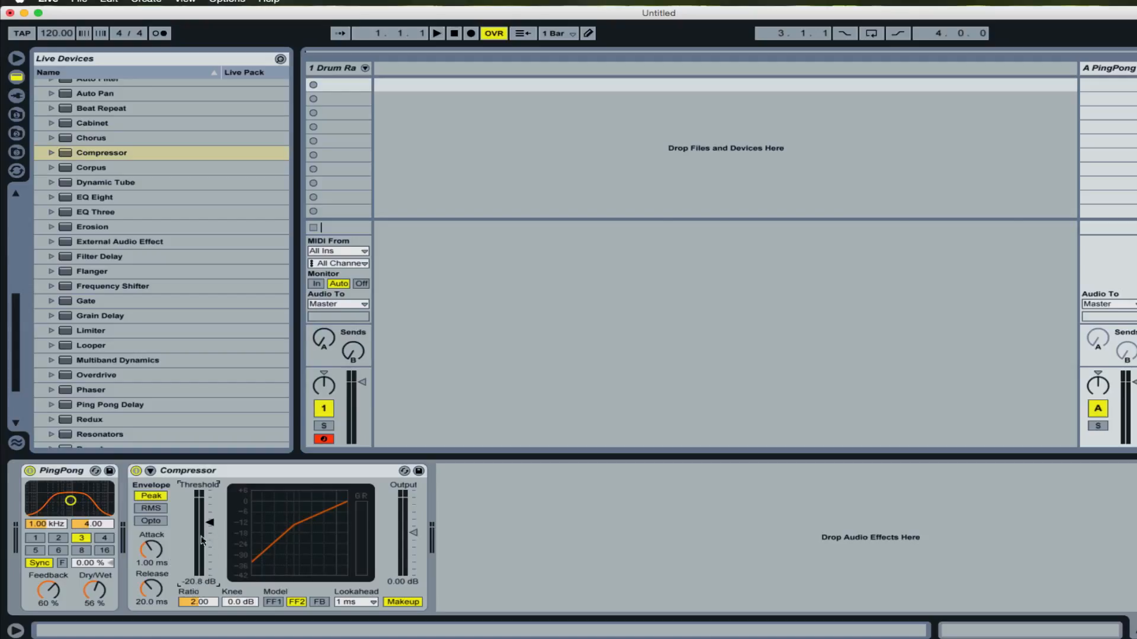
{"action": "left_click_drag", "start_coordinate": [152, 549], "coordinate": [152, 569]}
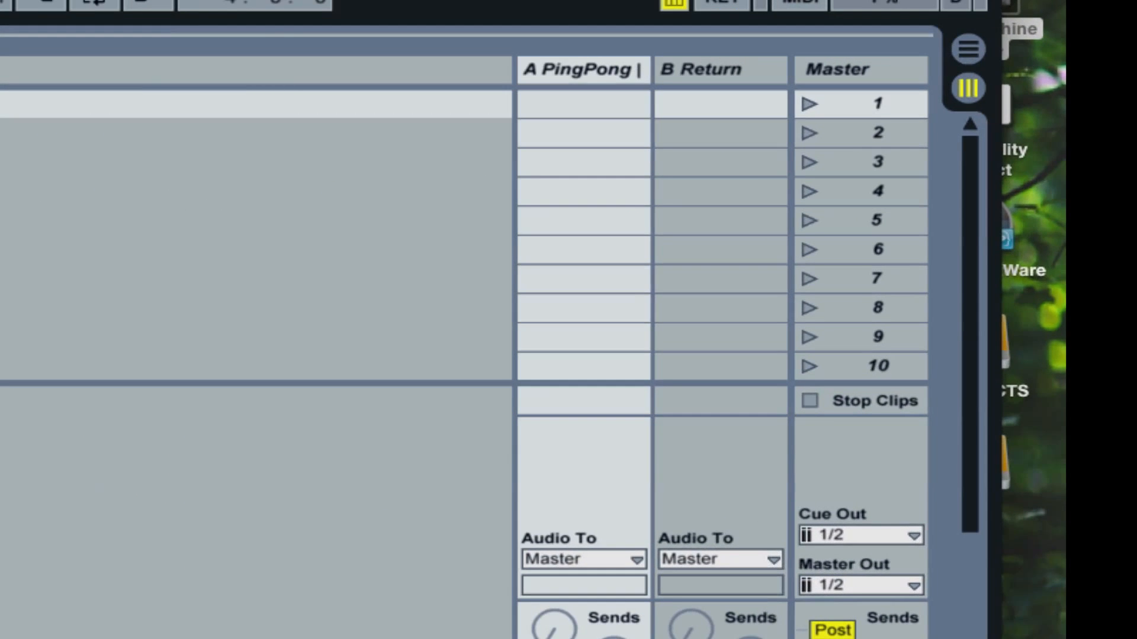
Step: Copy the adjusted Compressor to return track B and load a Reverb in front of it
{"action": "left_click_drag", "start_coordinate": [362, 420], "coordinate": [744, 210]}
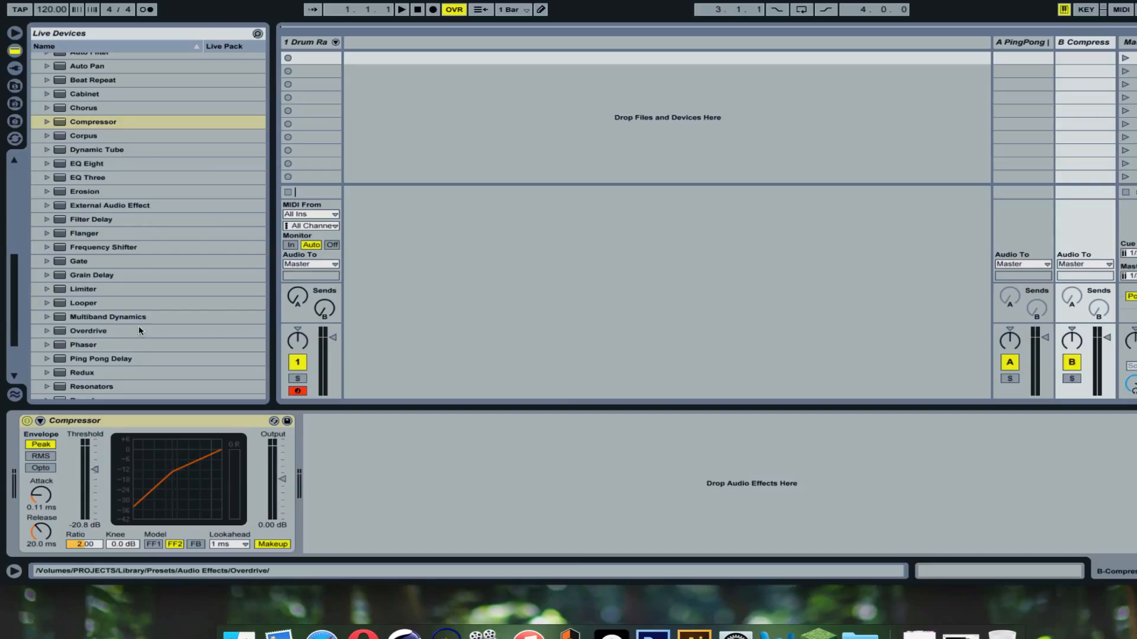
{"action": "scroll", "coordinate": [105, 354], "scroll_direction": "down", "scroll_amount": 5}
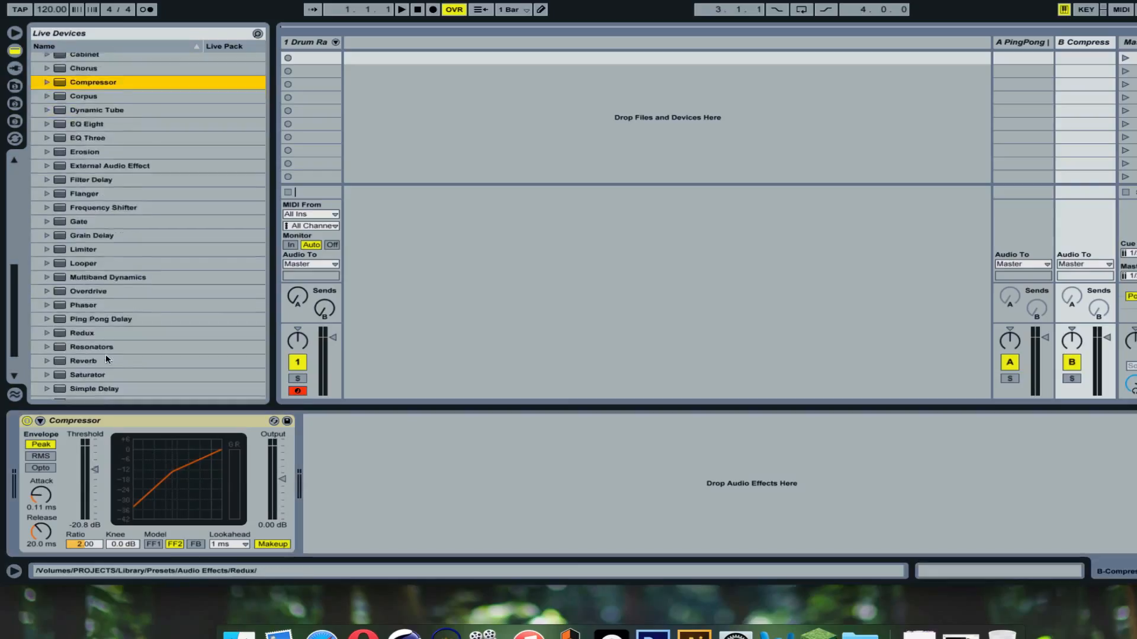
{"action": "double_click", "coordinate": [92, 307]}
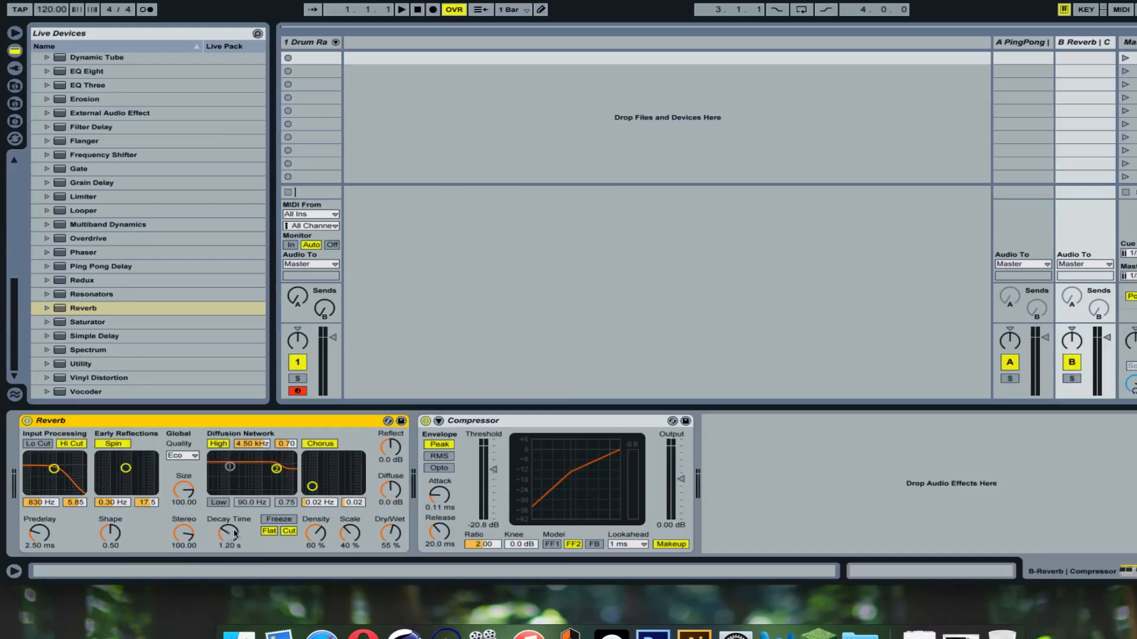
Step: Set the Reverb's Decay Time to about 6.83 s and Size to about 23.37, and lower its Dry/Wet
{"action": "left_click_drag", "start_coordinate": [229, 538], "coordinate": [229, 524]}
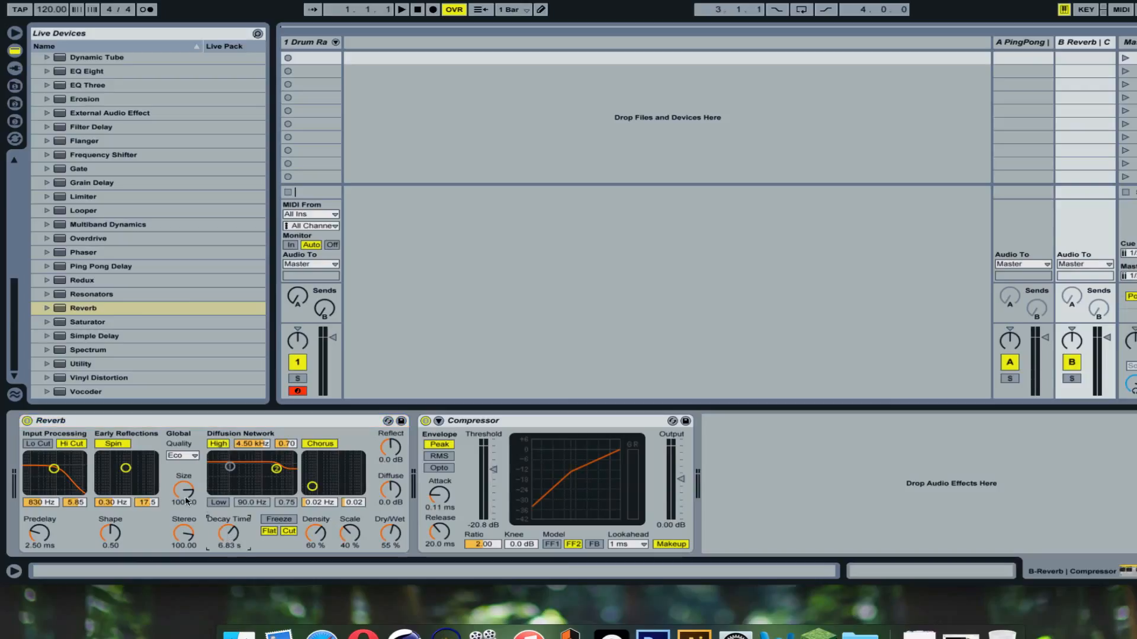
{"action": "left_click_drag", "start_coordinate": [182, 490], "coordinate": [183, 510]}
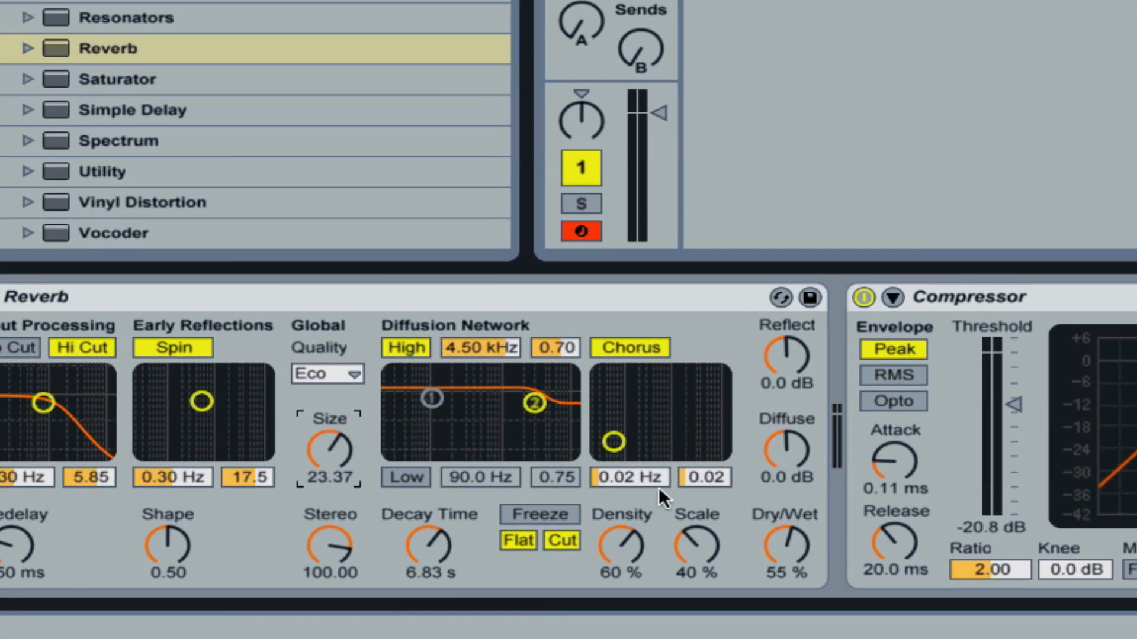
{"action": "left_click_drag", "start_coordinate": [764, 538], "coordinate": [764, 546]}
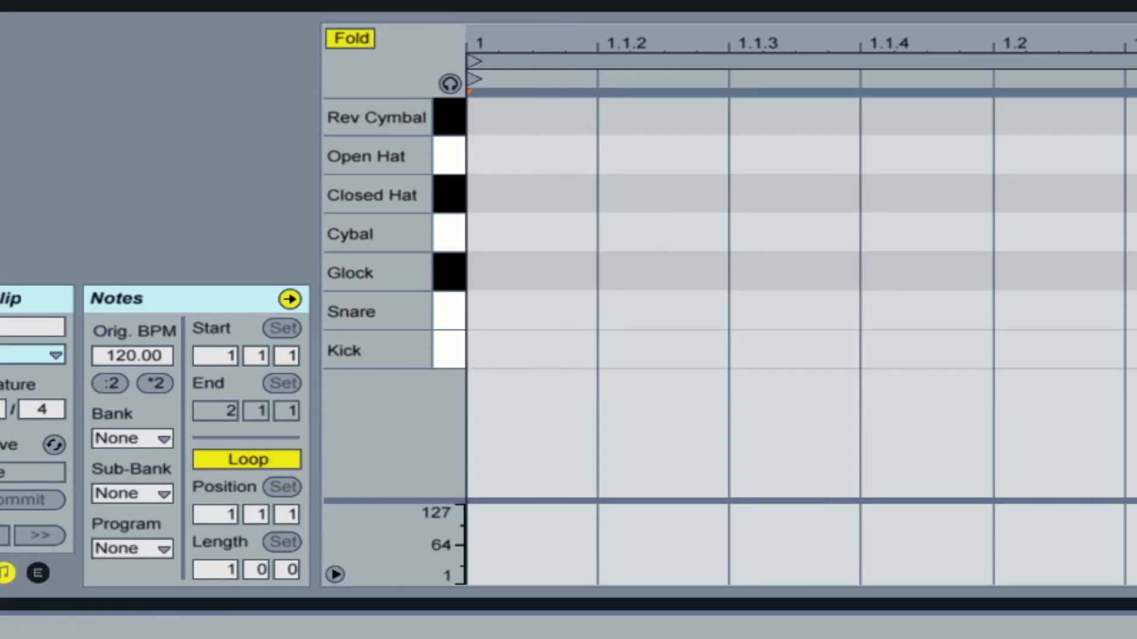
Step: Program Kick notes on all four beats (1, 1.2, 1.3 and 1.4) of a one-bar clip on the Drum Rack track
{"action": "double_click", "coordinate": [525, 345]}
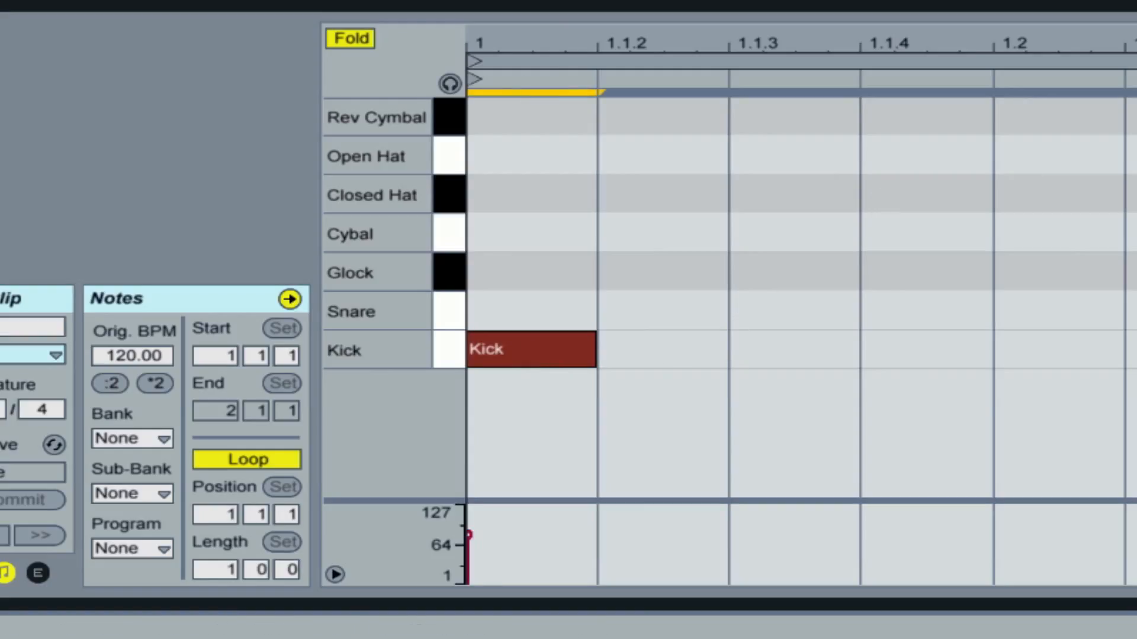
{"action": "double_click", "coordinate": [1031, 354]}
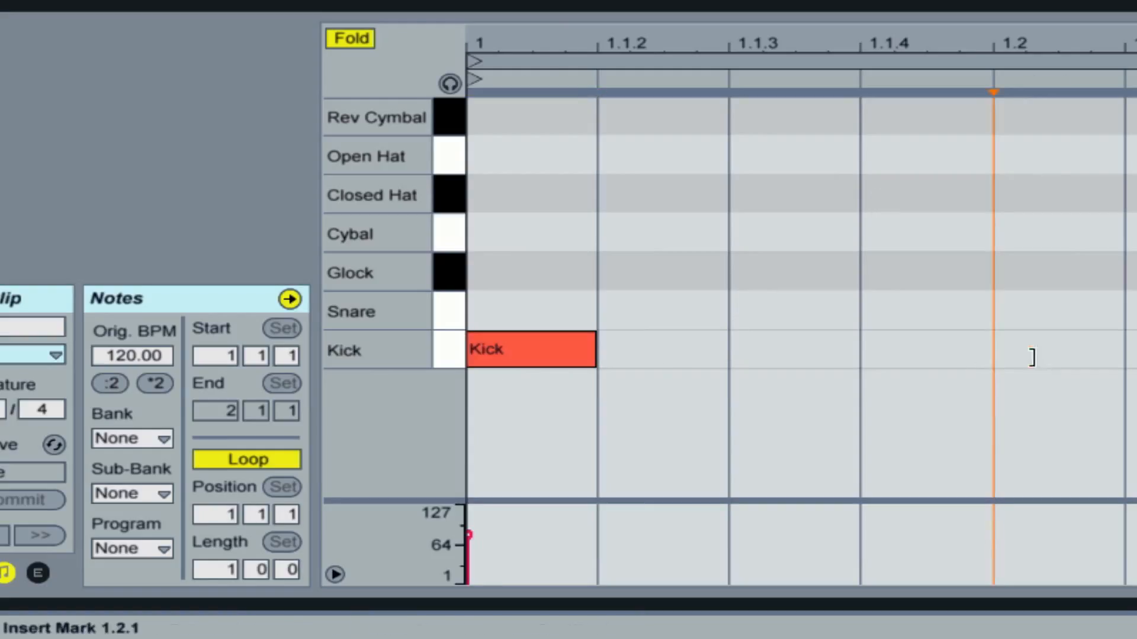
{"action": "left_click", "coordinate": [745, 231]}
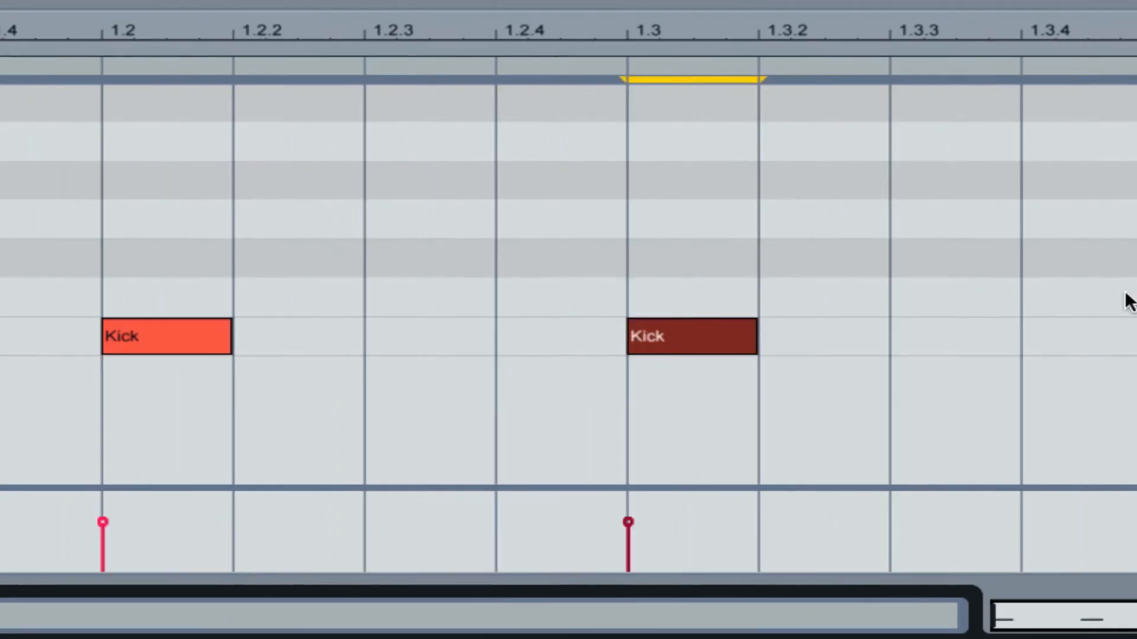
{"action": "double_click", "coordinate": [1099, 326]}
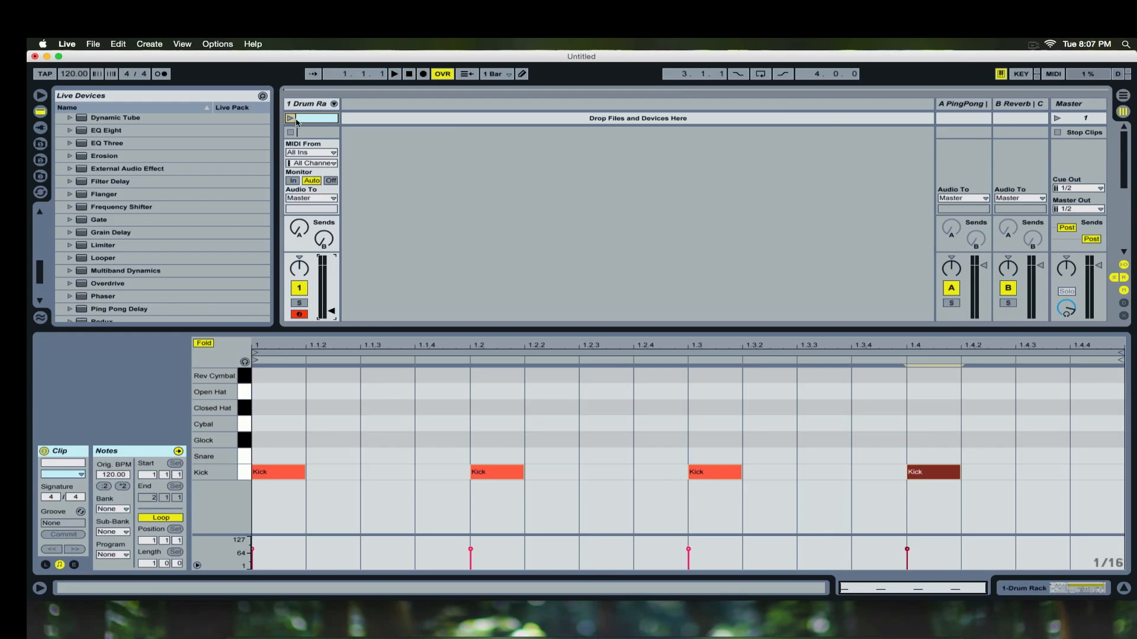
Step: Launch the kick clip and raise the Drum Rack track's volume
{"action": "left_click", "coordinate": [290, 117]}
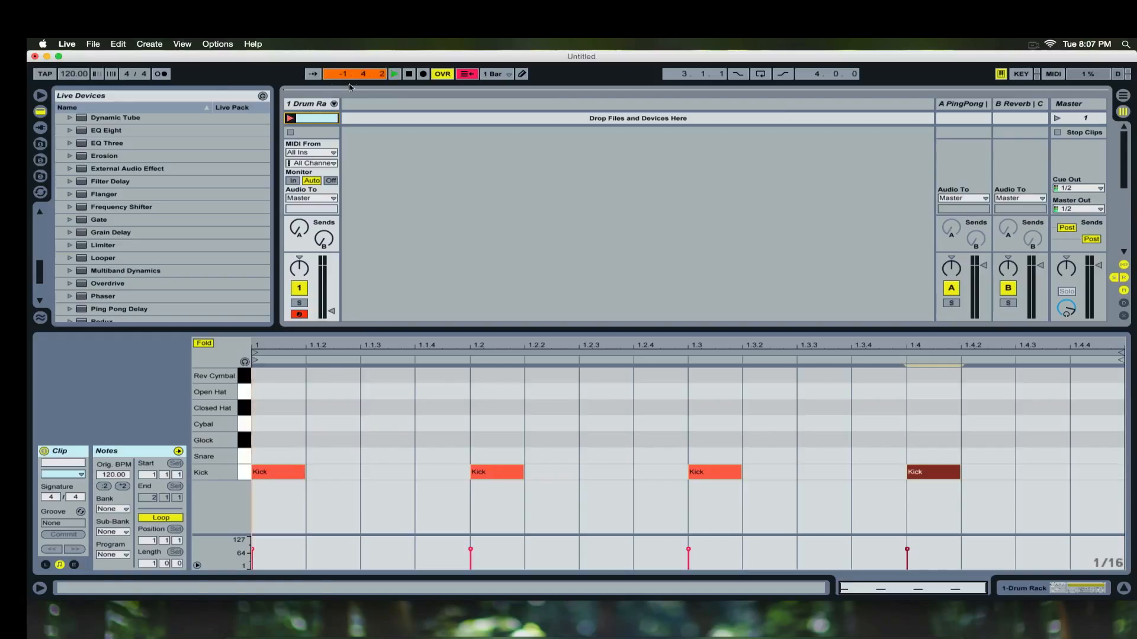
{"action": "left_click_drag", "start_coordinate": [331, 319], "coordinate": [331, 299]}
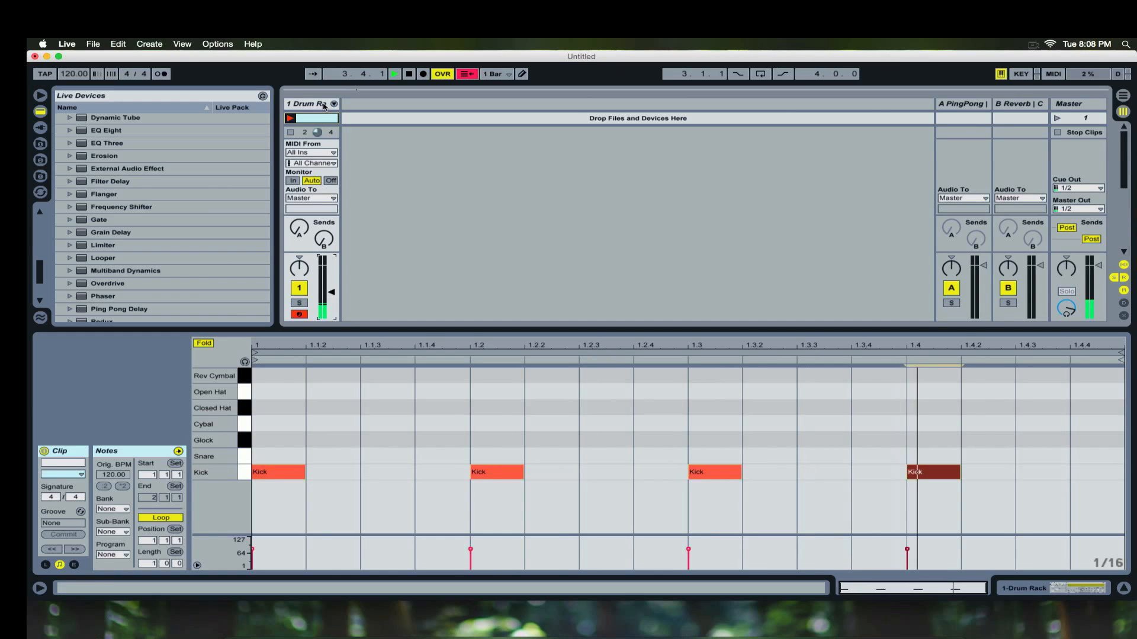
Step: Open the Drum Rack track's devices and show the chain list with its input/output and return chain sections
{"action": "double_click", "coordinate": [324, 107]}
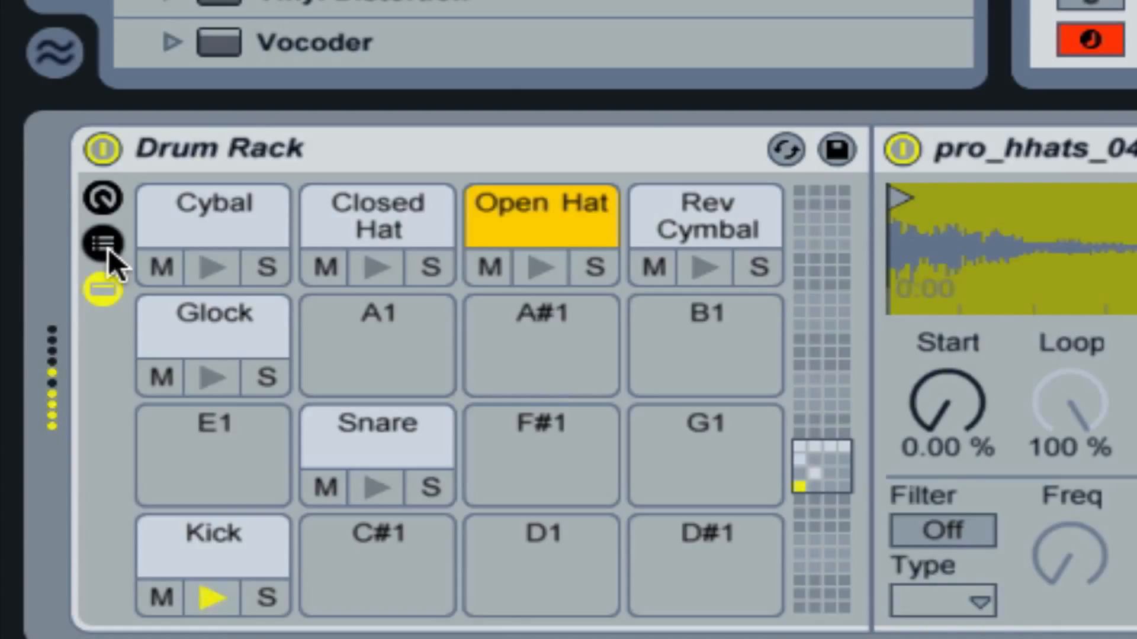
{"action": "left_click", "coordinate": [108, 248]}
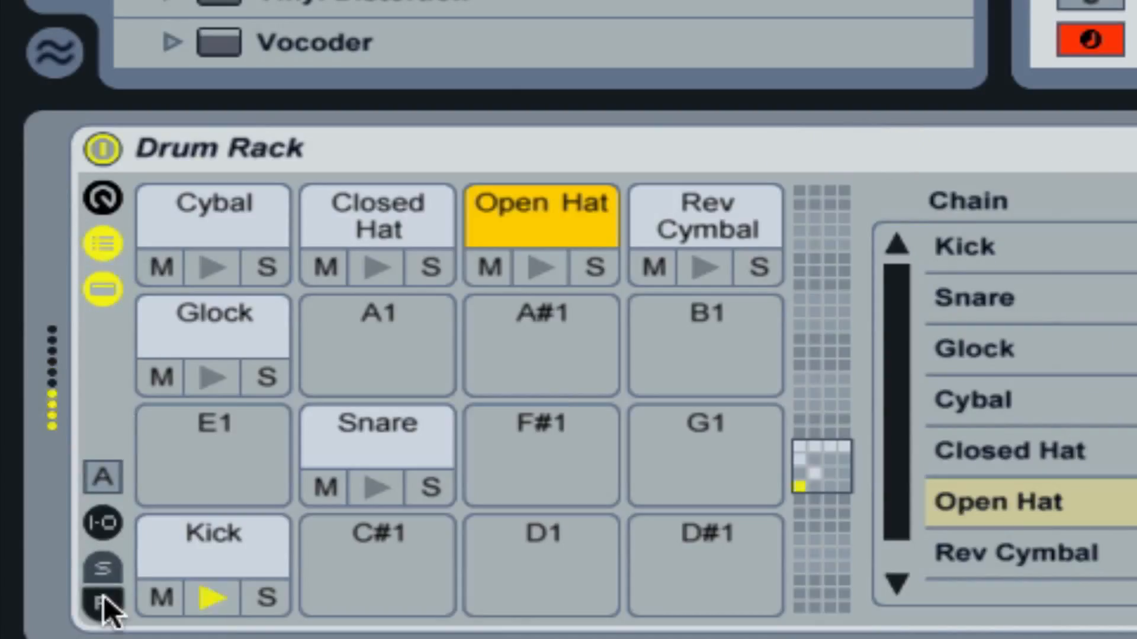
{"action": "left_click", "coordinate": [97, 523]}
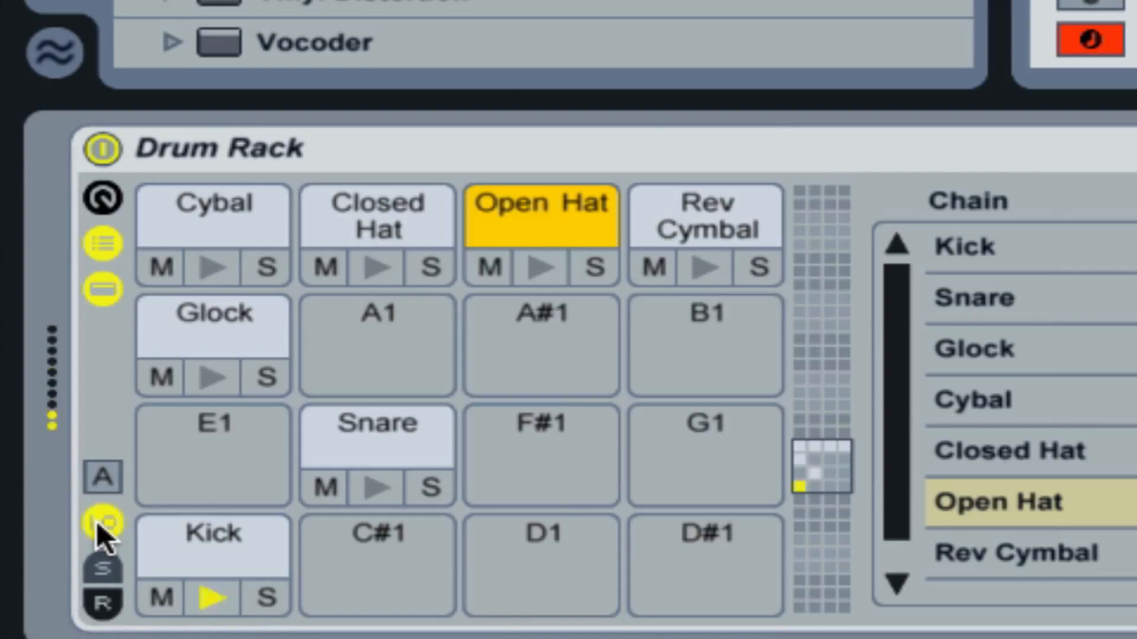
{"action": "left_click", "coordinate": [1130, 502]}
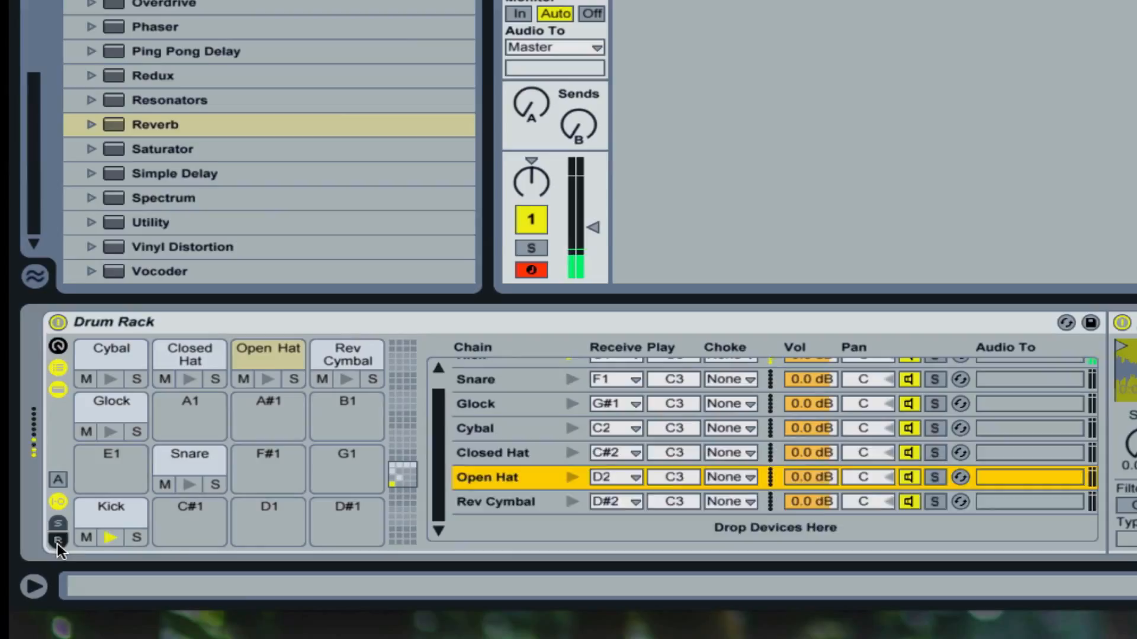
{"action": "left_click", "coordinate": [57, 541]}
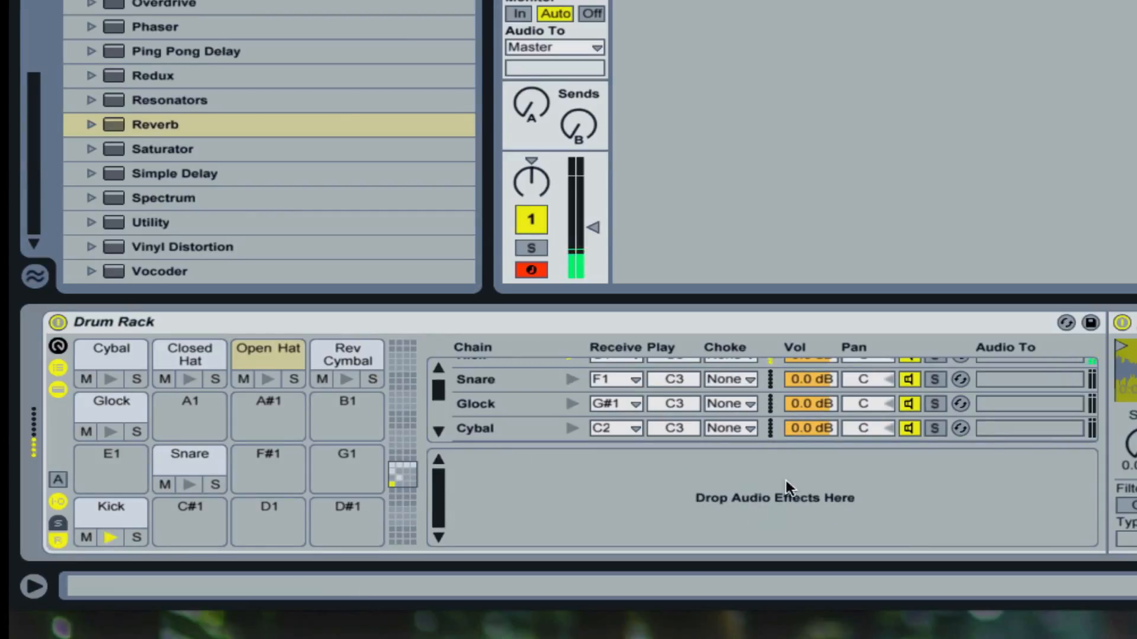
Step: Create two return chains inside the Drum Rack
{"action": "right_click", "coordinate": [538, 485]}
{"action": "left_click", "coordinate": [620, 513]}
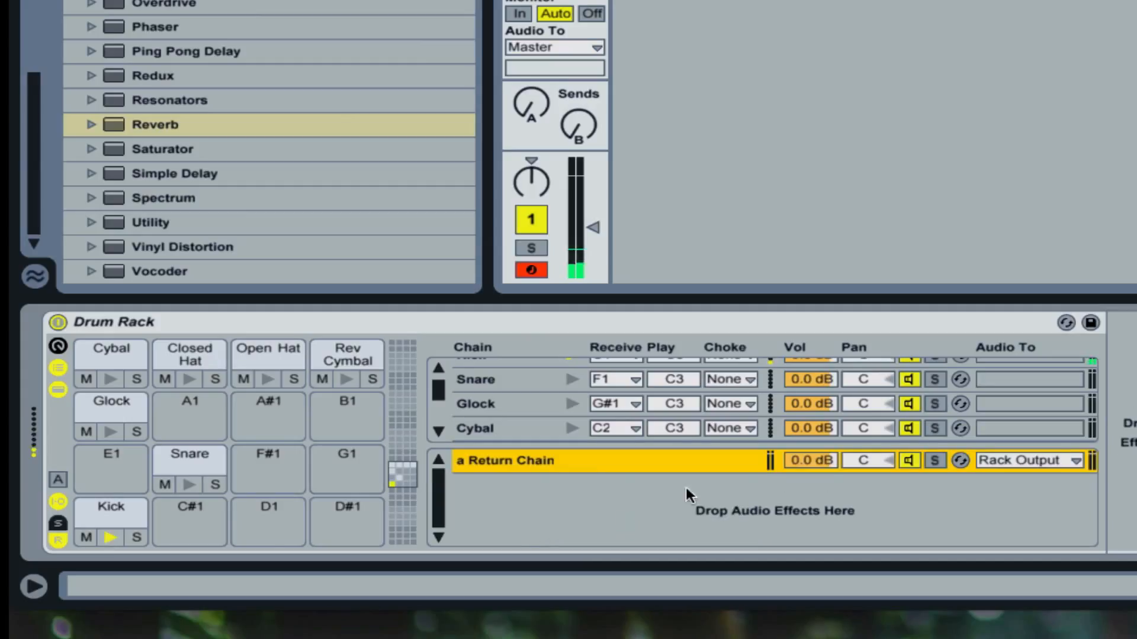
{"action": "right_click", "coordinate": [516, 478]}
{"action": "left_click", "coordinate": [604, 511]}
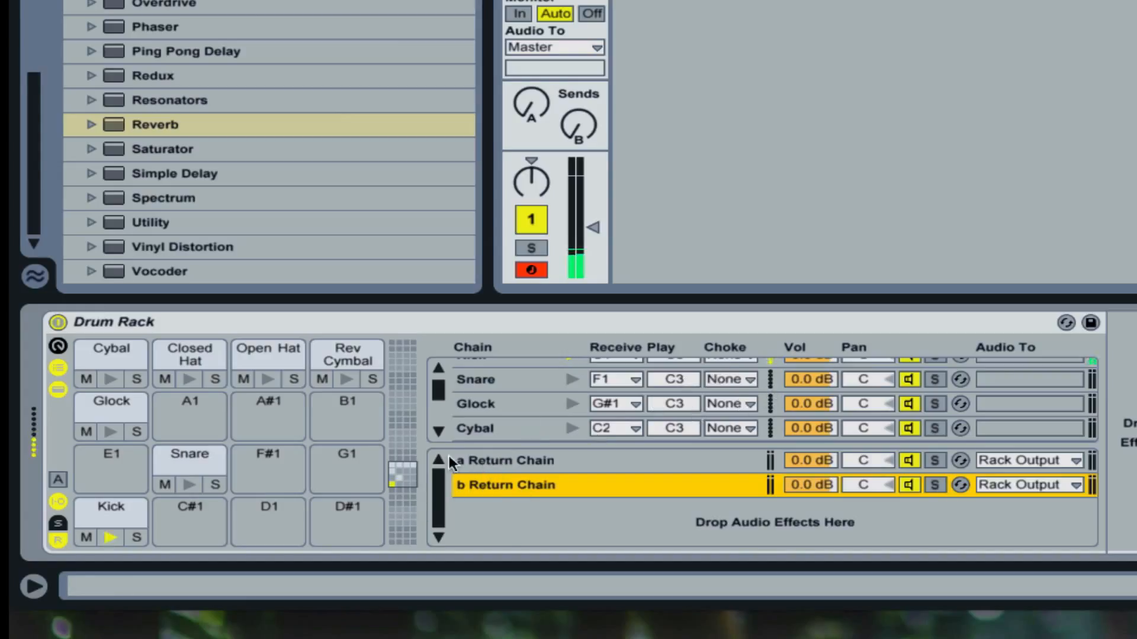
Step: Rename the Drum Rack's return chain a as Ping Pong and return chain b as Reverb
{"action": "left_click", "coordinate": [497, 465]}
{"action": "key", "text": "ctrl+r"}
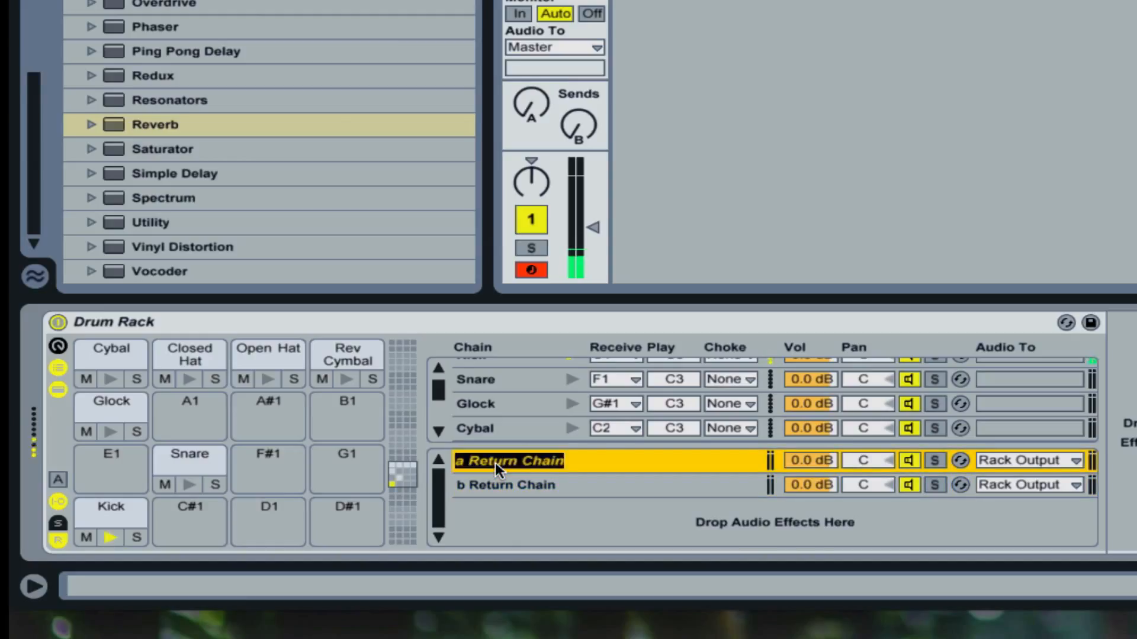
{"action": "type", "text": "Ping Pong"}
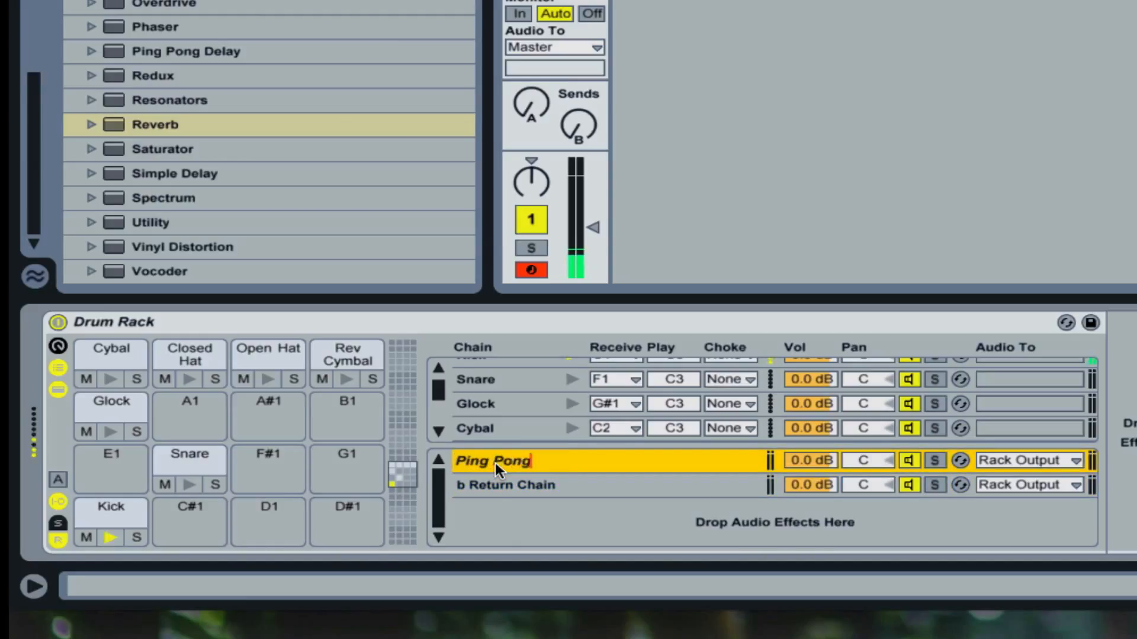
{"action": "key", "text": "Return"}
{"action": "left_click", "coordinate": [497, 489]}
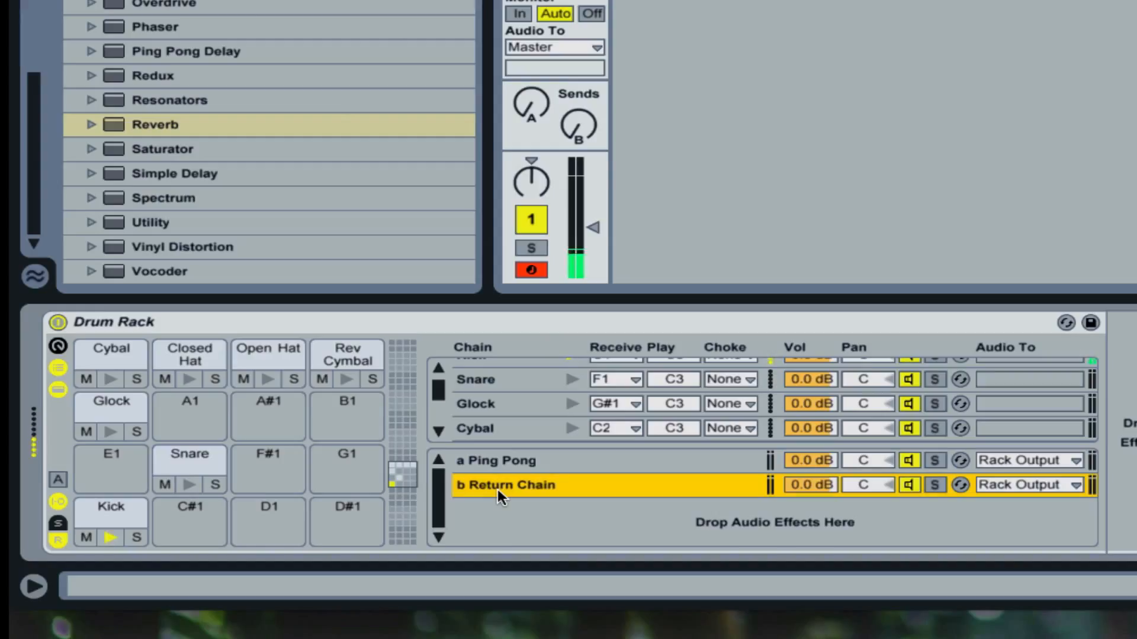
{"action": "key", "text": "ctrl+r"}
{"action": "type", "text": "Reve"}
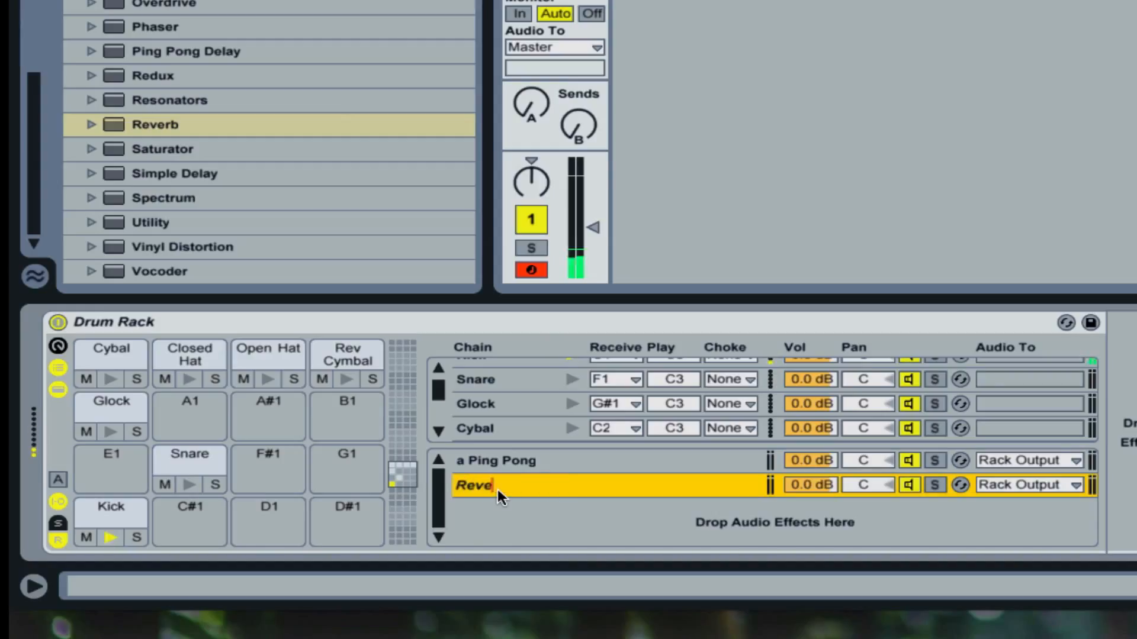
{"action": "type", "text": "rb"}
{"action": "key", "text": "Return"}
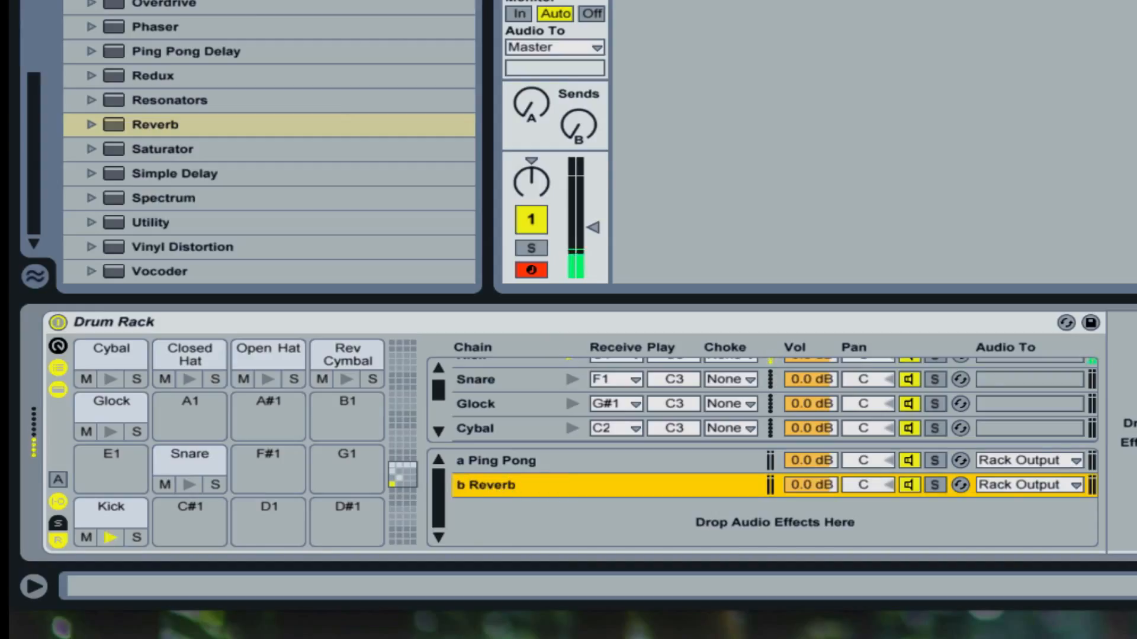